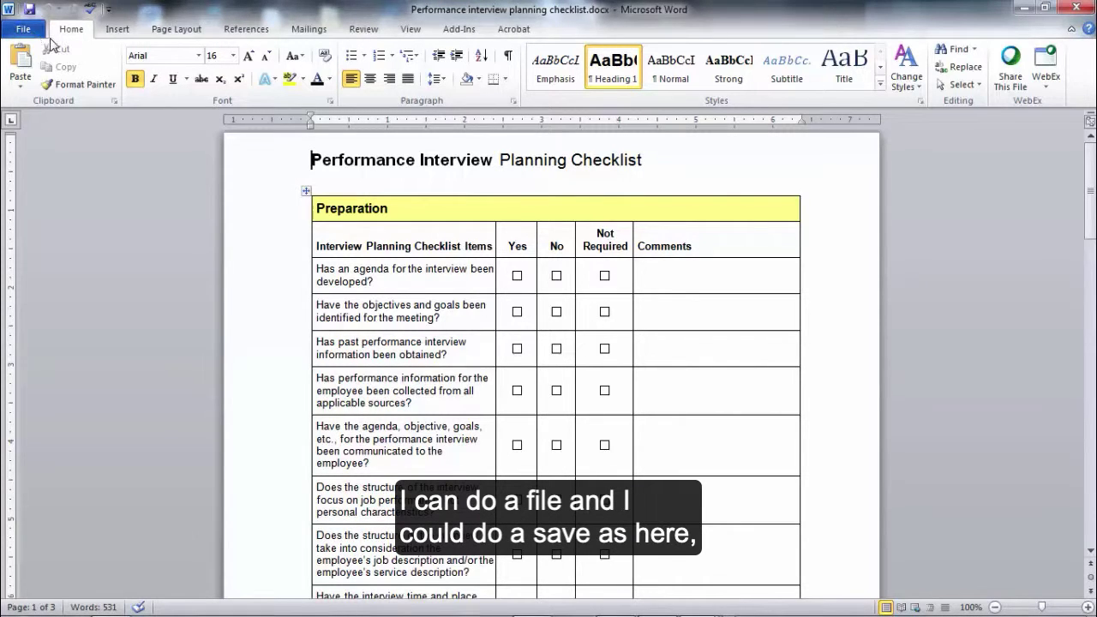
Save the Word document as an Adobe PDF named Performance interview planning checklist.pdf in the Lecture Files folder
{"action": "left_click", "coordinate": [31, 32]}
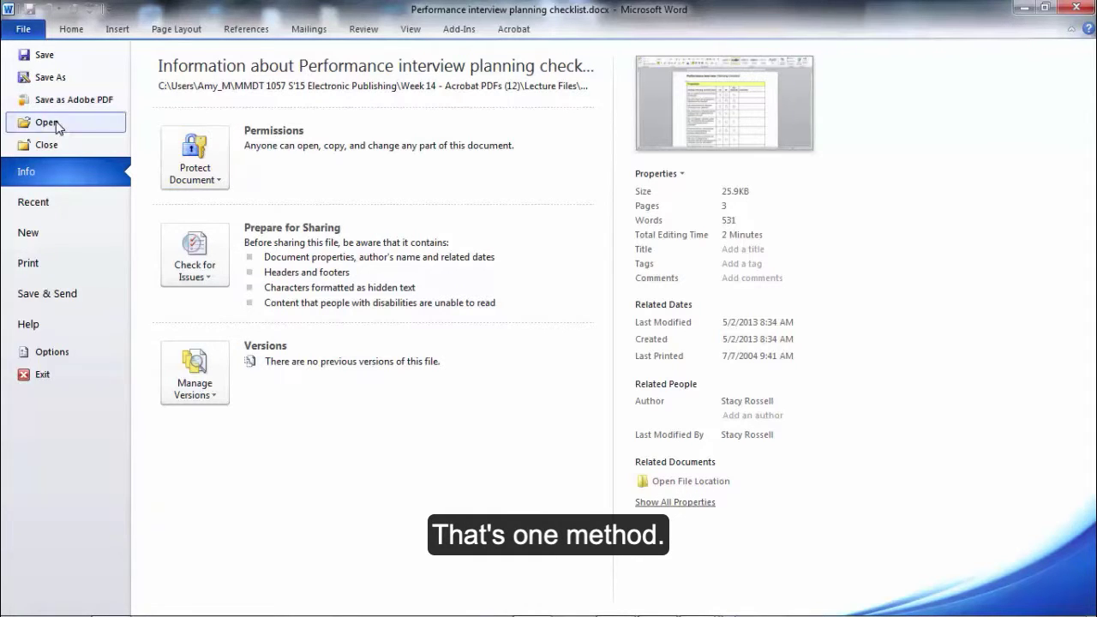
{"action": "left_click", "coordinate": [53, 99]}
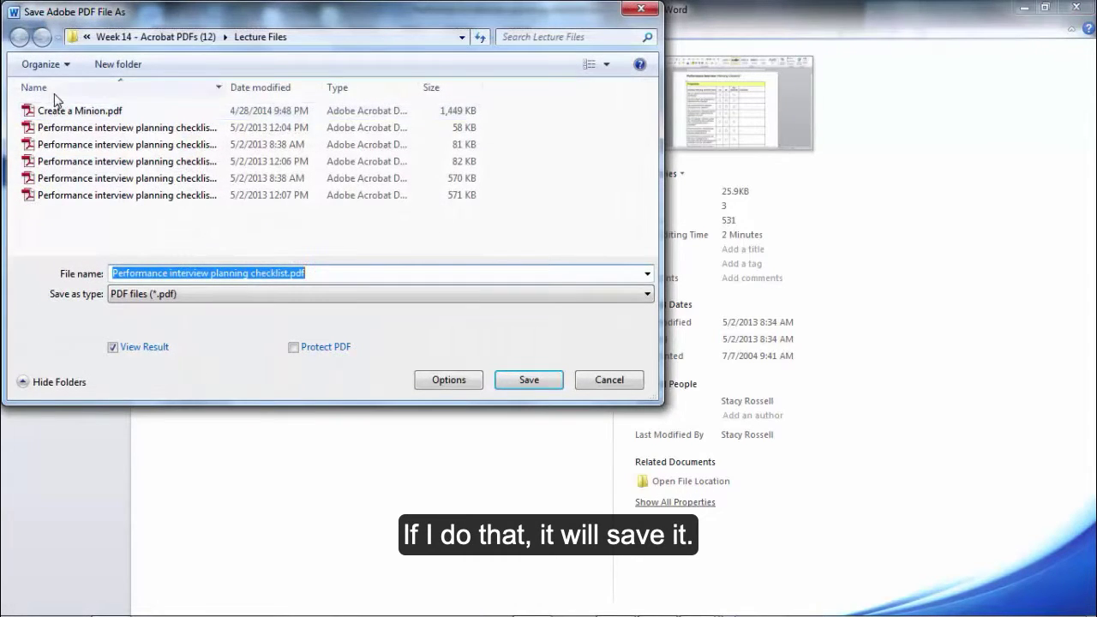
{"action": "left_click", "coordinate": [525, 382]}
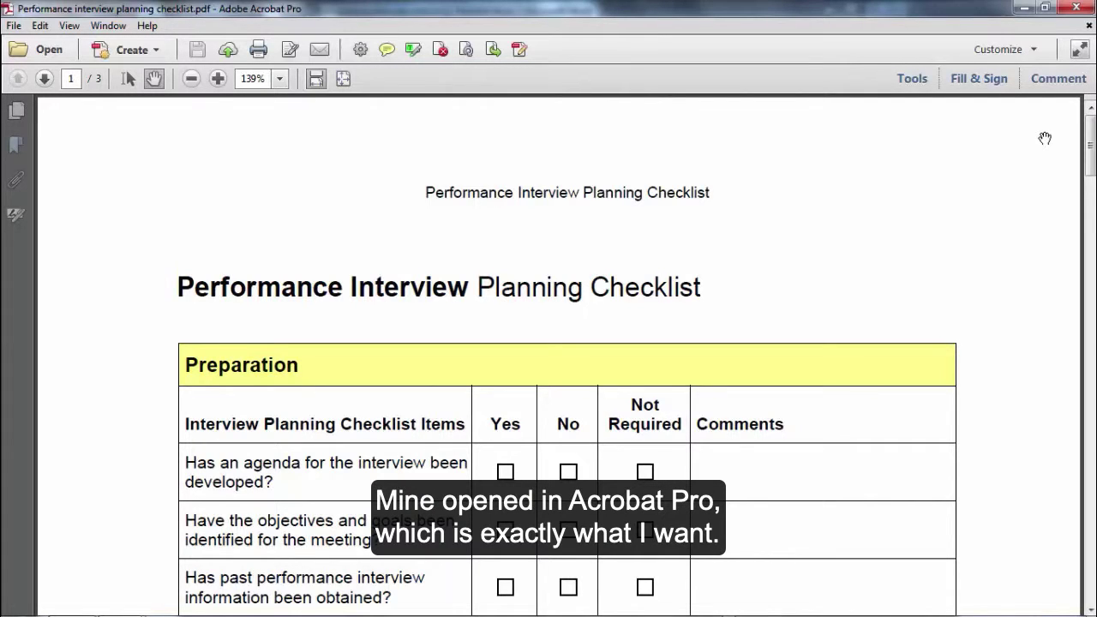
Examine the PDF's page thumbnails and its Performance Interview Planning Checklist bookmark
{"action": "left_click", "coordinate": [17, 112]}
{"action": "left_click", "coordinate": [127, 331]}
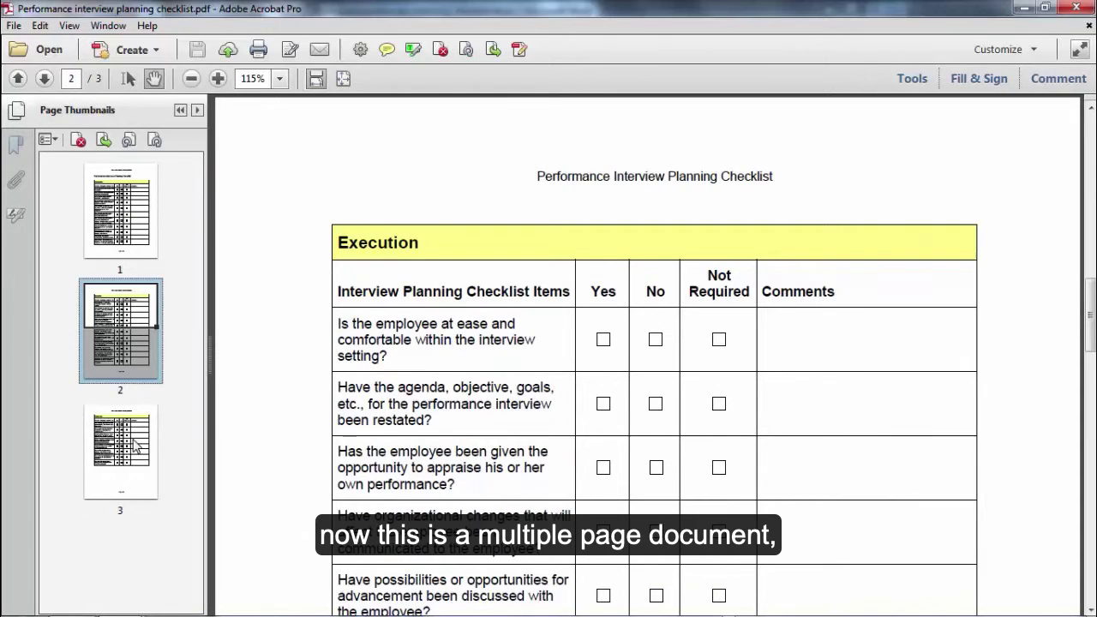
{"action": "left_click", "coordinate": [134, 445]}
{"action": "left_click", "coordinate": [119, 351]}
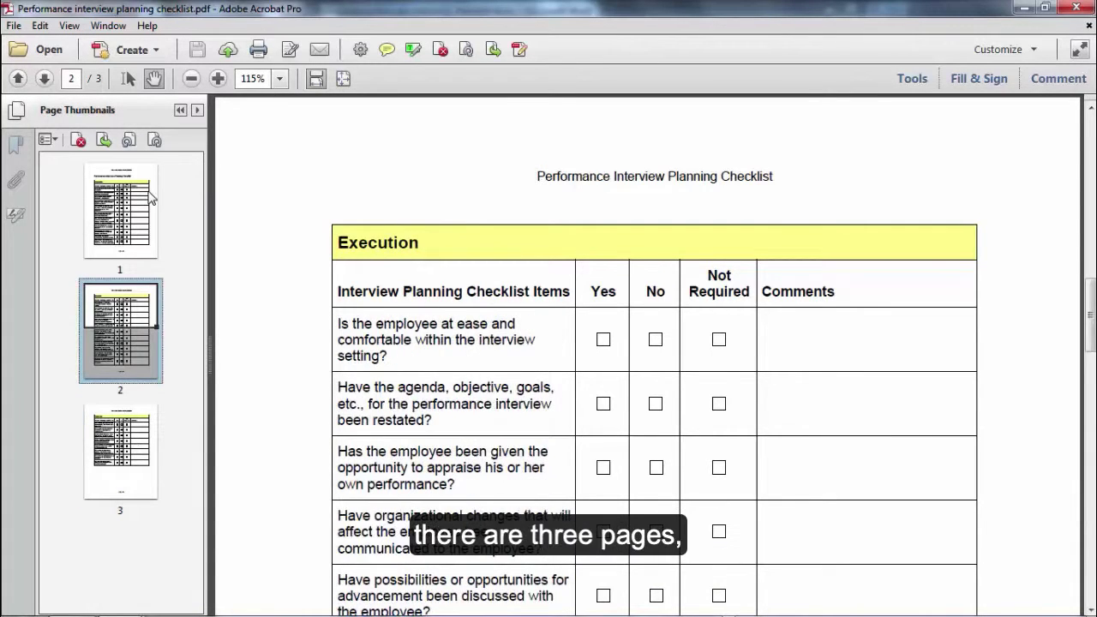
{"action": "left_click", "coordinate": [151, 198]}
{"action": "left_click", "coordinate": [16, 144]}
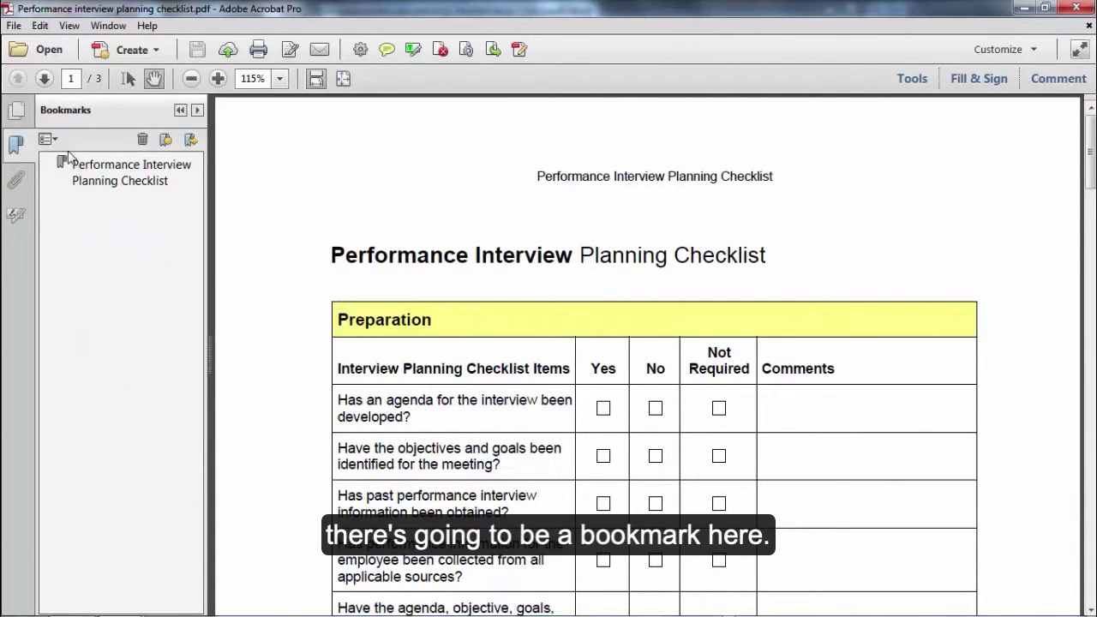
{"action": "left_click", "coordinate": [98, 175]}
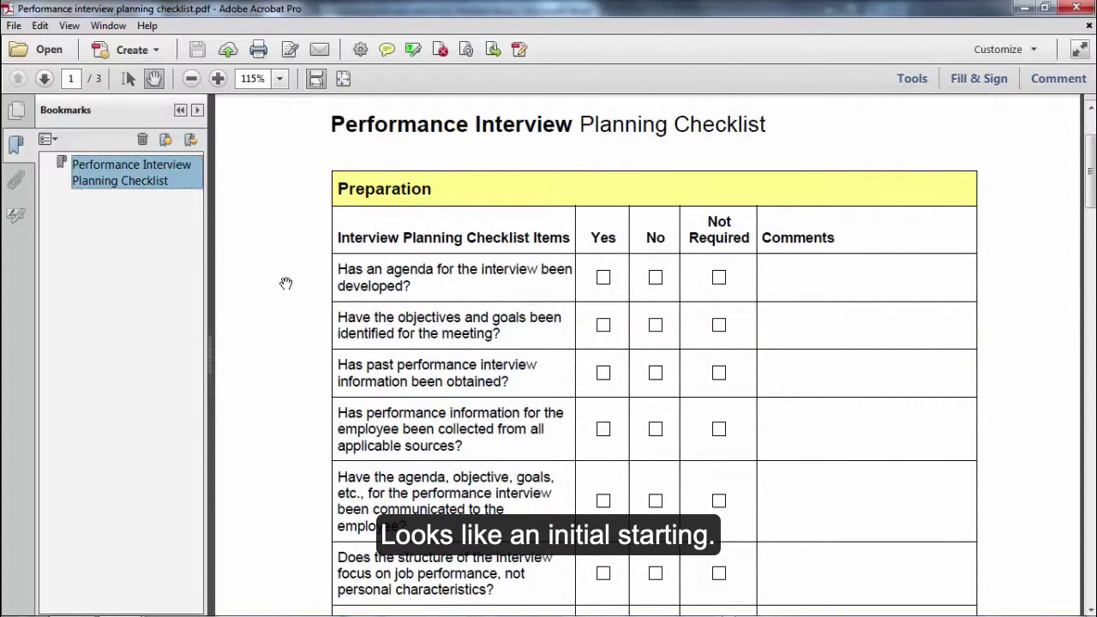
{"action": "left_click", "coordinate": [17, 117]}
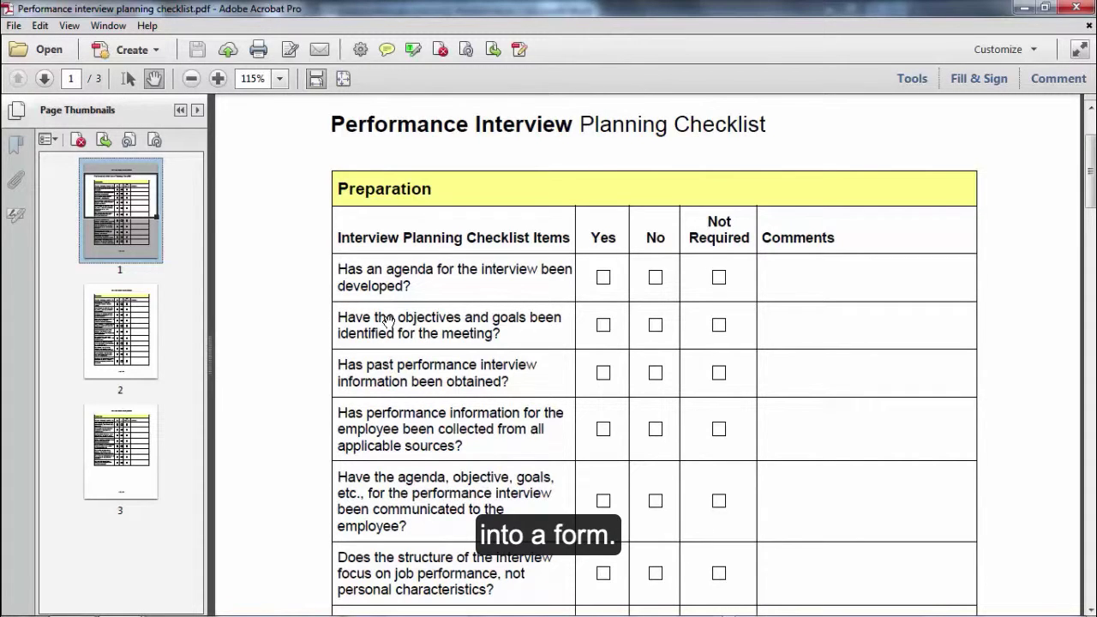
Create a form from the existing current document, letting Acrobat detect its form fields automatically
{"action": "left_click", "coordinate": [911, 82]}
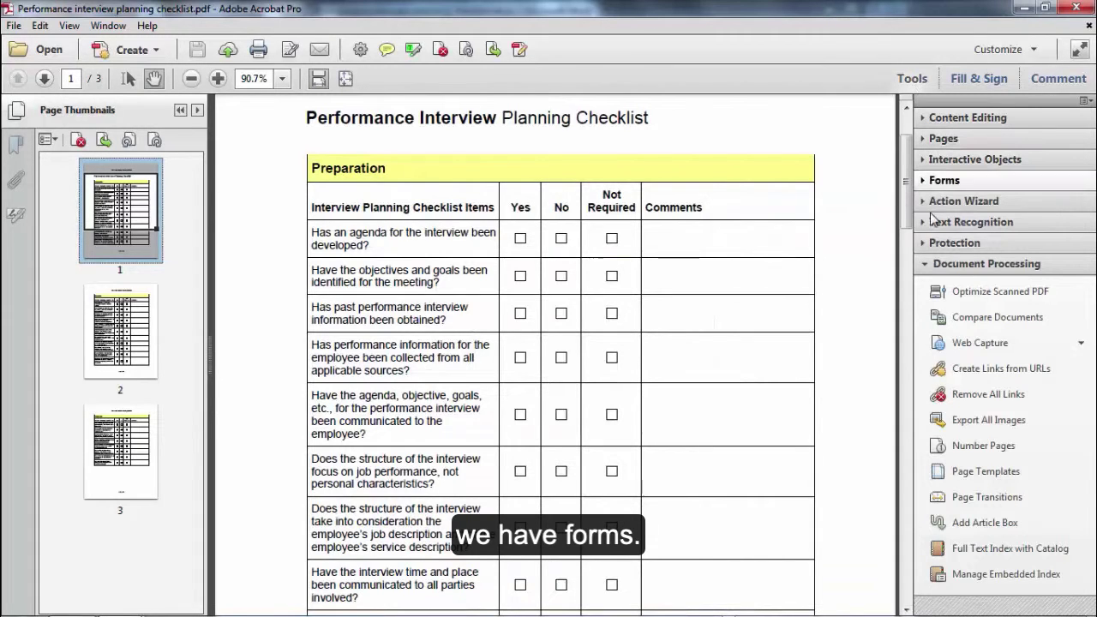
{"action": "left_click", "coordinate": [926, 264]}
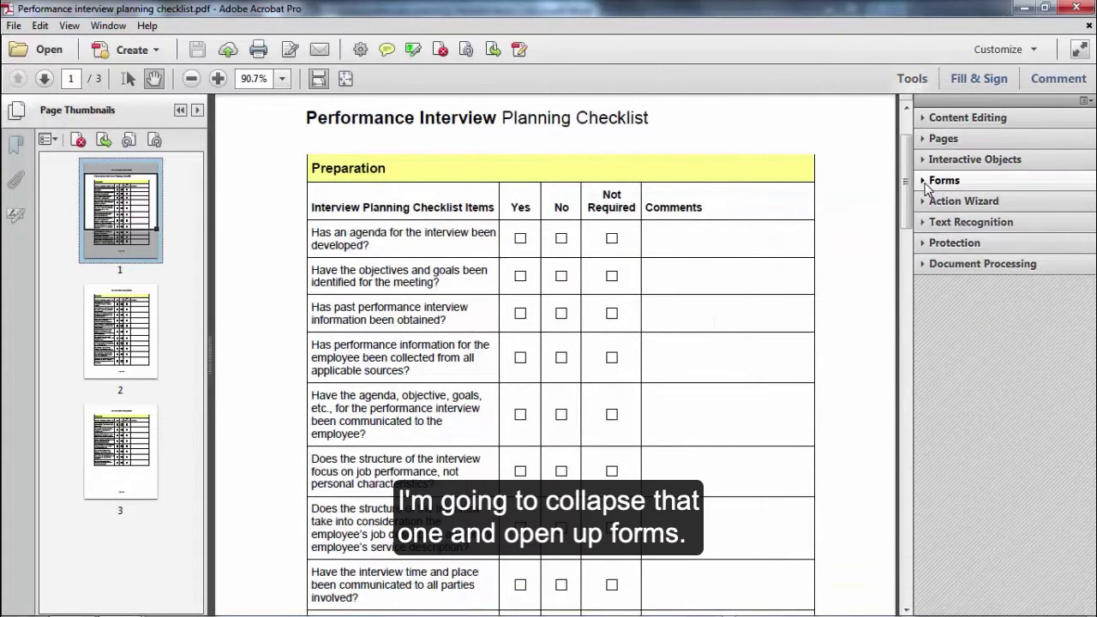
{"action": "left_click", "coordinate": [928, 182]}
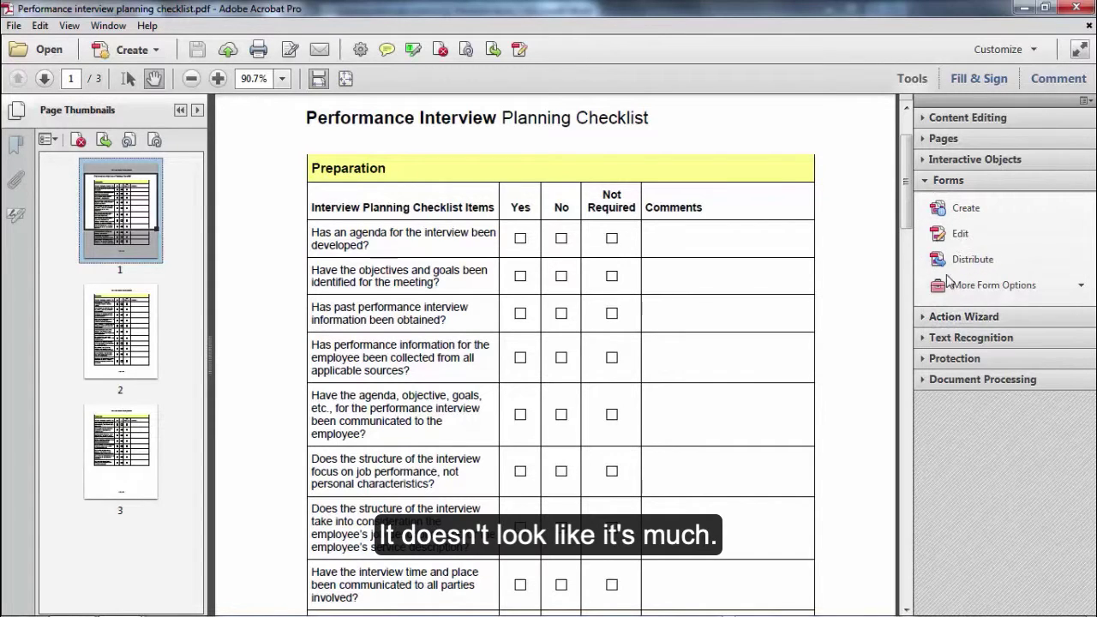
{"action": "left_click", "coordinate": [1081, 287]}
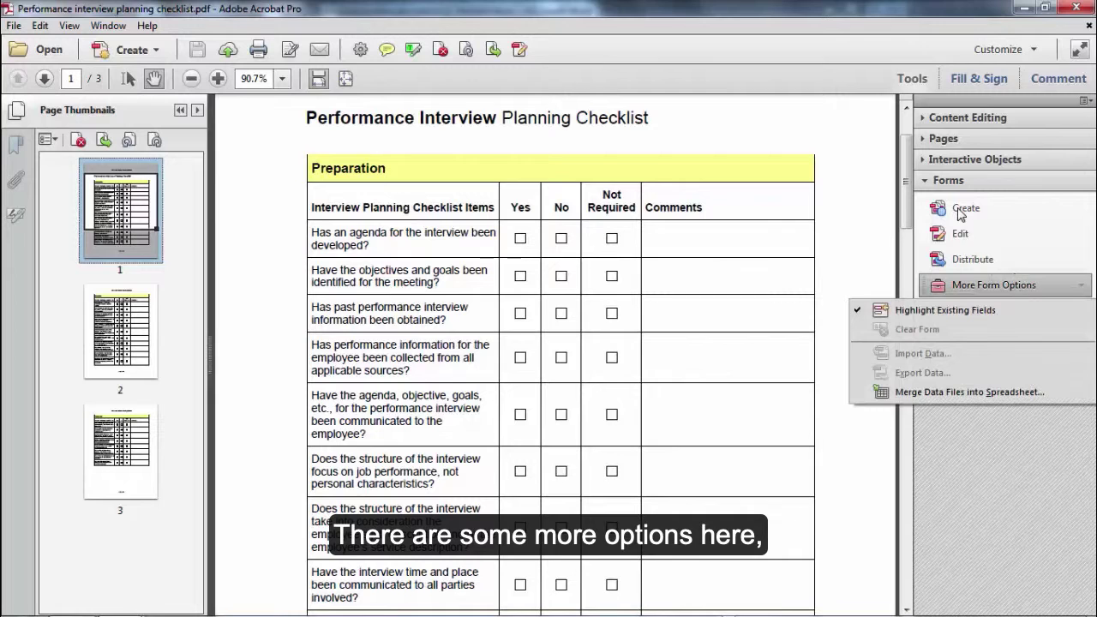
{"action": "left_click", "coordinate": [990, 214]}
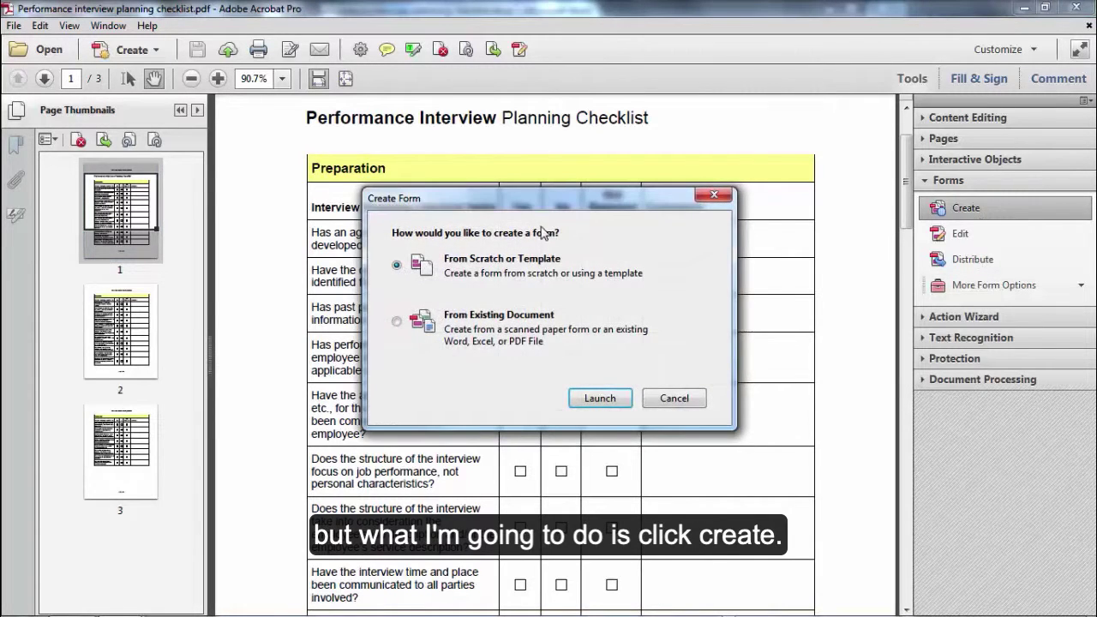
{"action": "left_click_drag", "start_coordinate": [534, 202], "coordinate": [474, 139]}
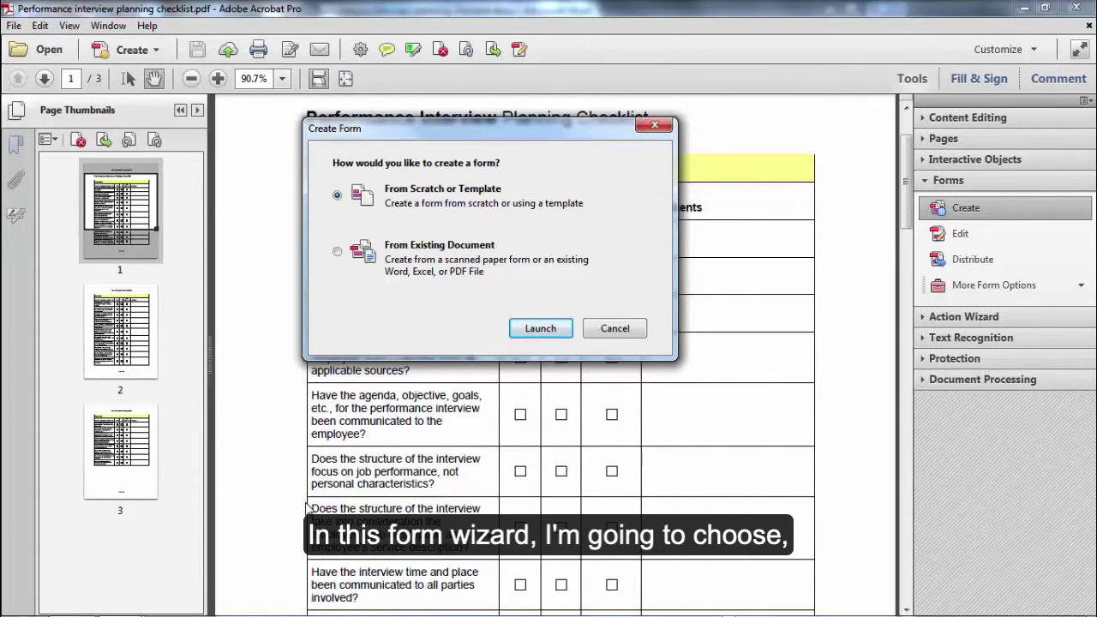
{"action": "left_click", "coordinate": [337, 253]}
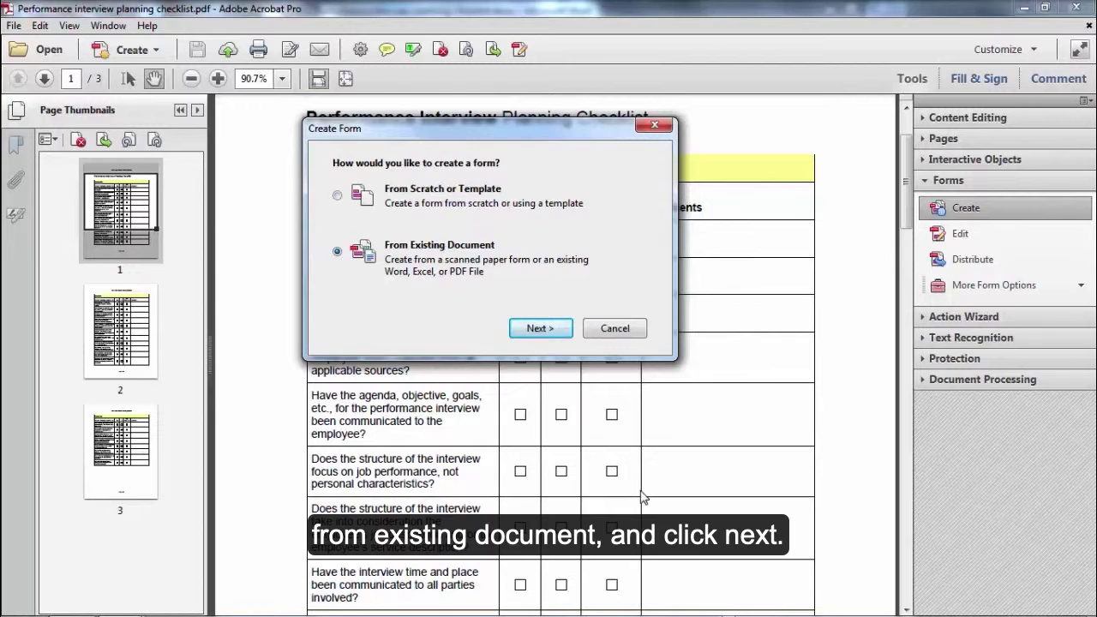
{"action": "left_click", "coordinate": [540, 328]}
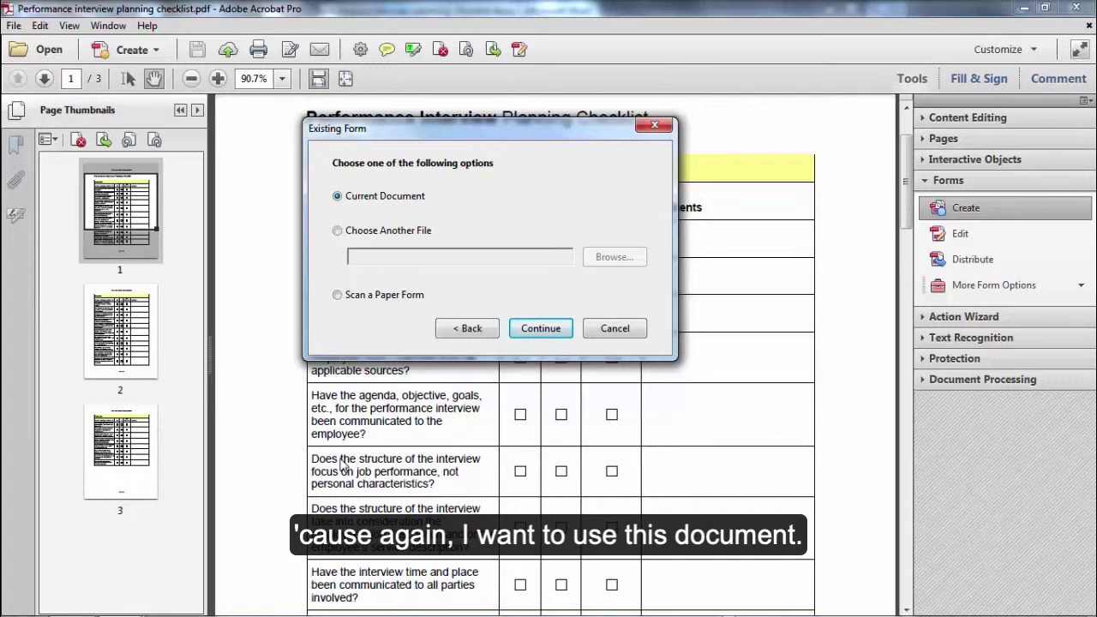
{"action": "left_click", "coordinate": [541, 329]}
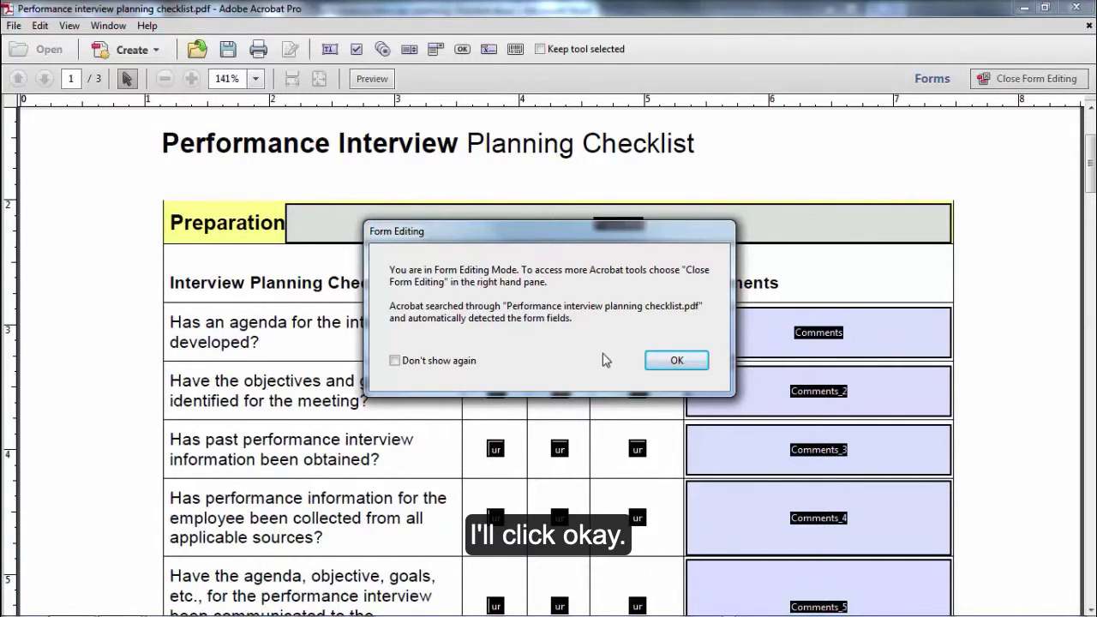
{"action": "left_click", "coordinate": [676, 362]}
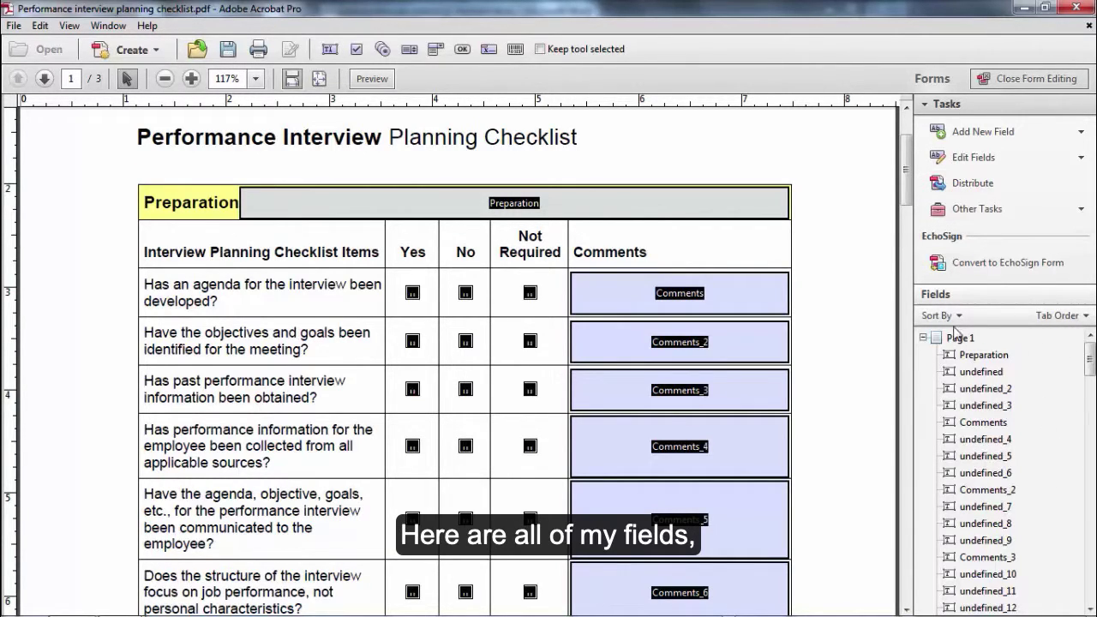
Delete the unneeded Preparation text field from the yellow header row on page 1
{"action": "left_click_drag", "start_coordinate": [1090, 367], "coordinate": [1092, 461]}
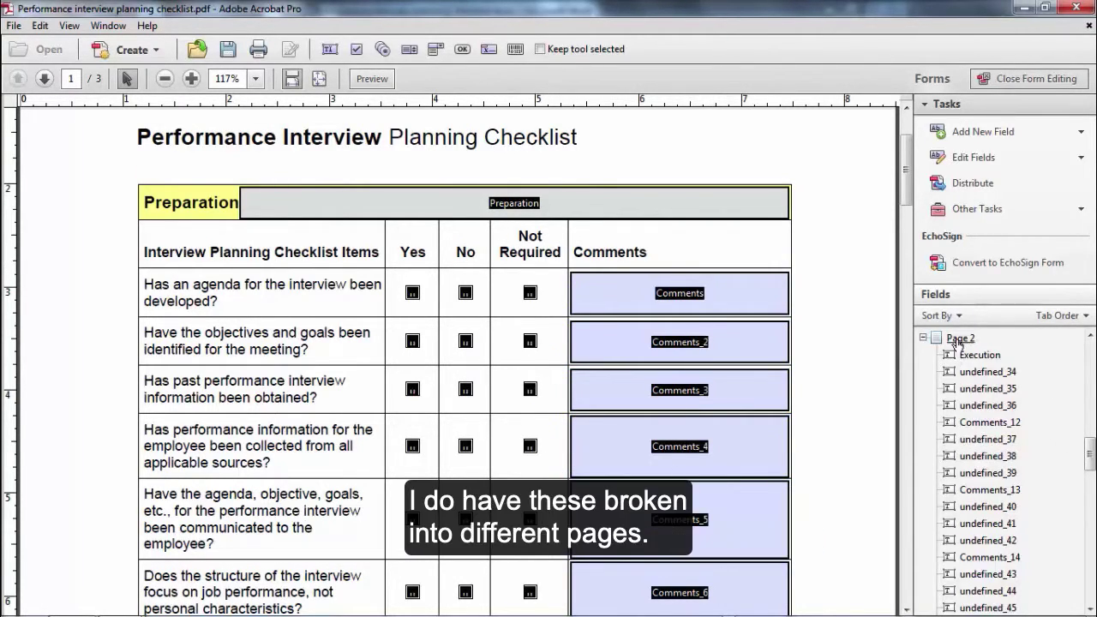
{"action": "scroll", "coordinate": [1084, 446], "scroll_direction": "up", "scroll_amount": 7}
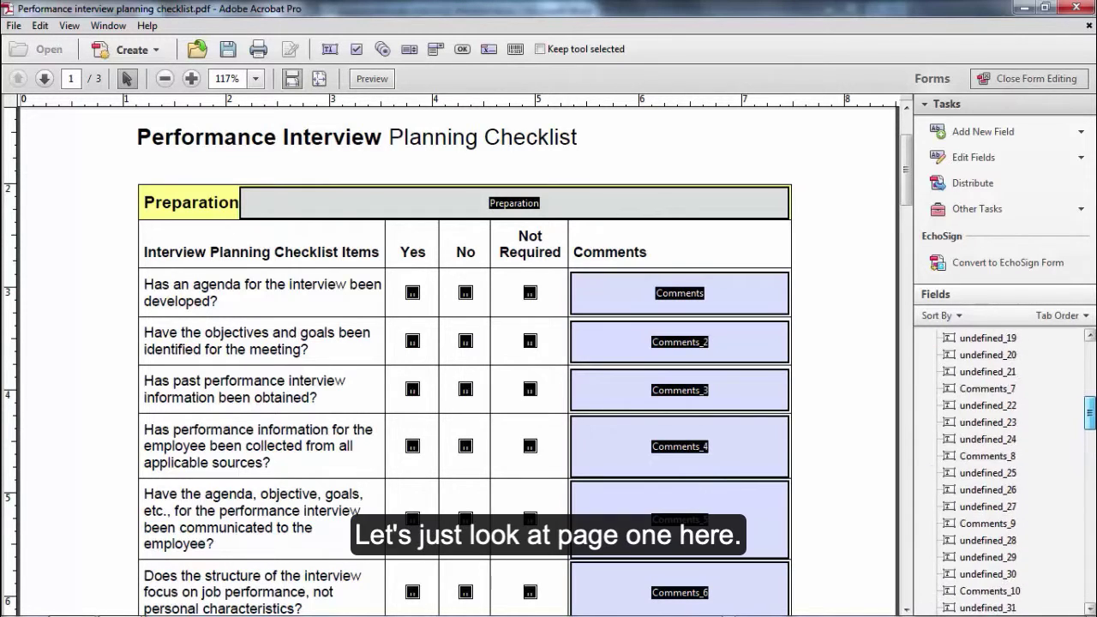
{"action": "scroll", "coordinate": [1091, 386], "scroll_direction": "up", "scroll_amount": 7}
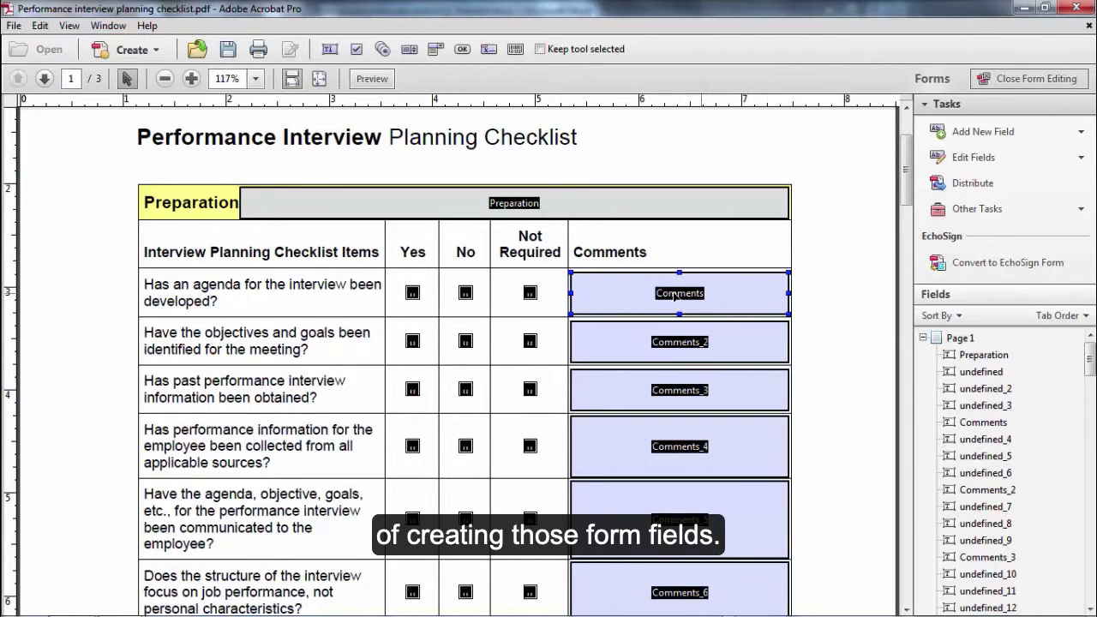
{"action": "left_click", "coordinate": [591, 202]}
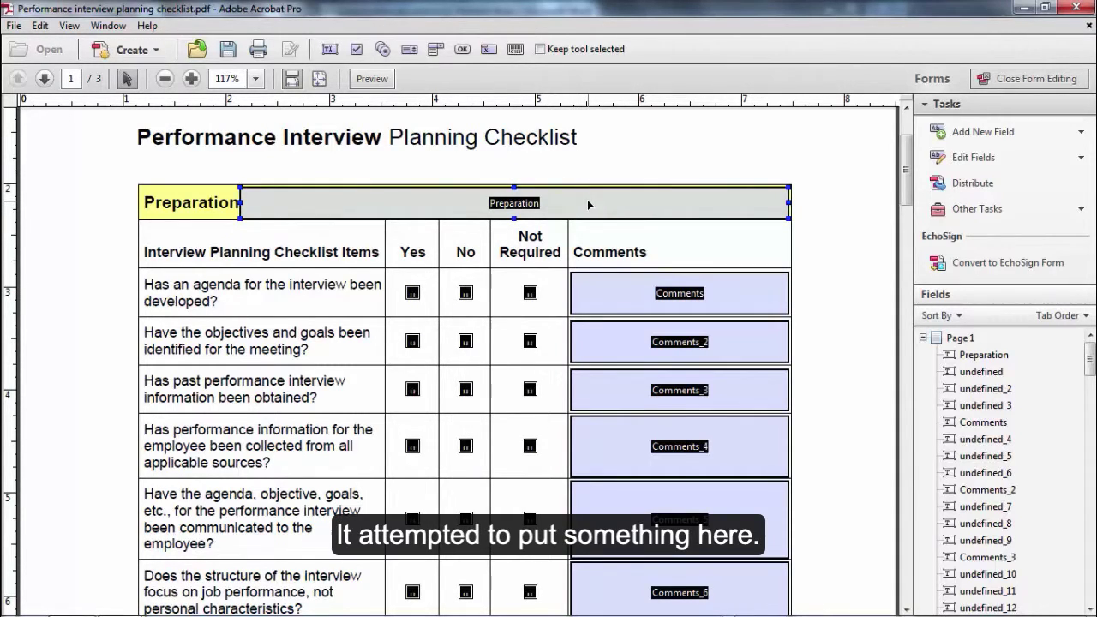
{"action": "left_click_drag", "start_coordinate": [589, 204], "coordinate": [598, 170]}
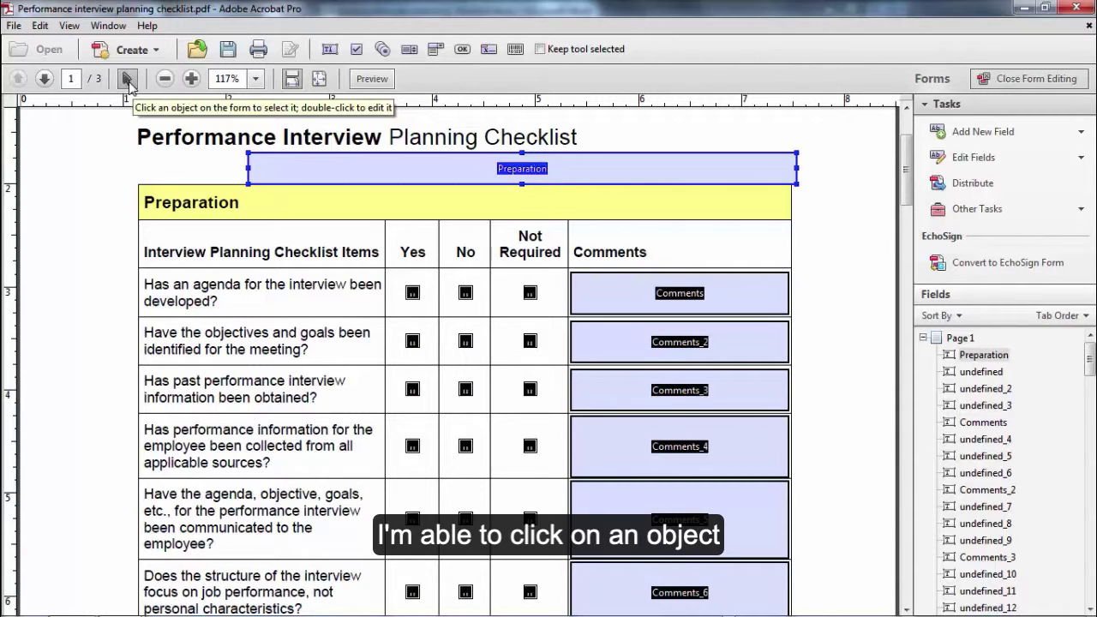
{"action": "mouse_move", "coordinate": [601, 170]}
{"action": "left_mouse_down"}
{"action": "mouse_move", "coordinate": [608, 206]}
{"action": "mouse_move", "coordinate": [617, 175]}
{"action": "left_mouse_up"}
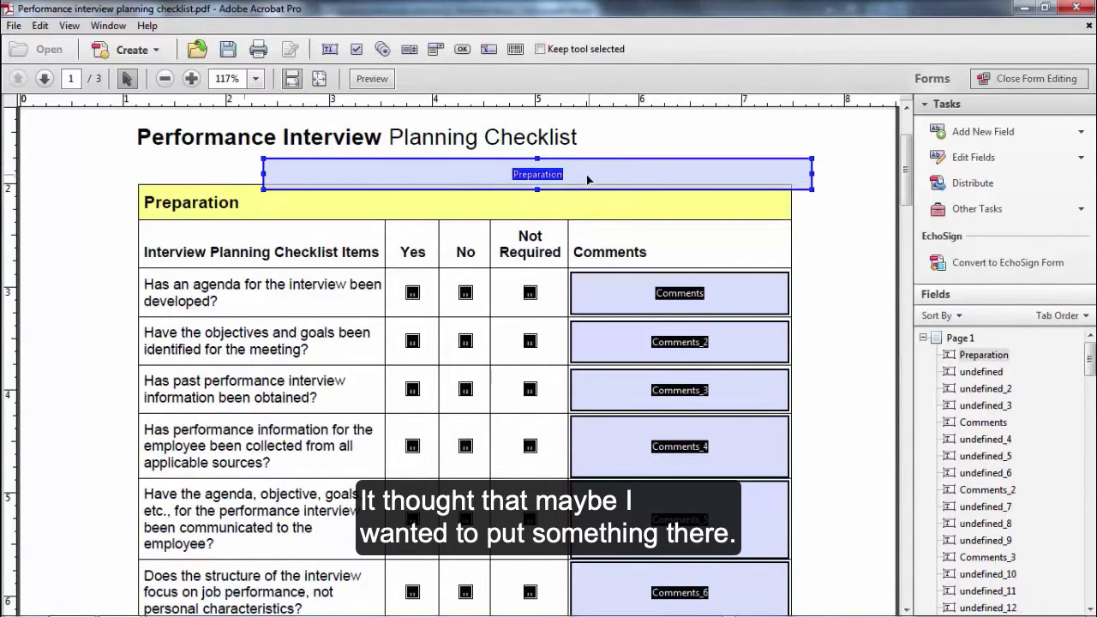
{"action": "key", "text": "Delete"}
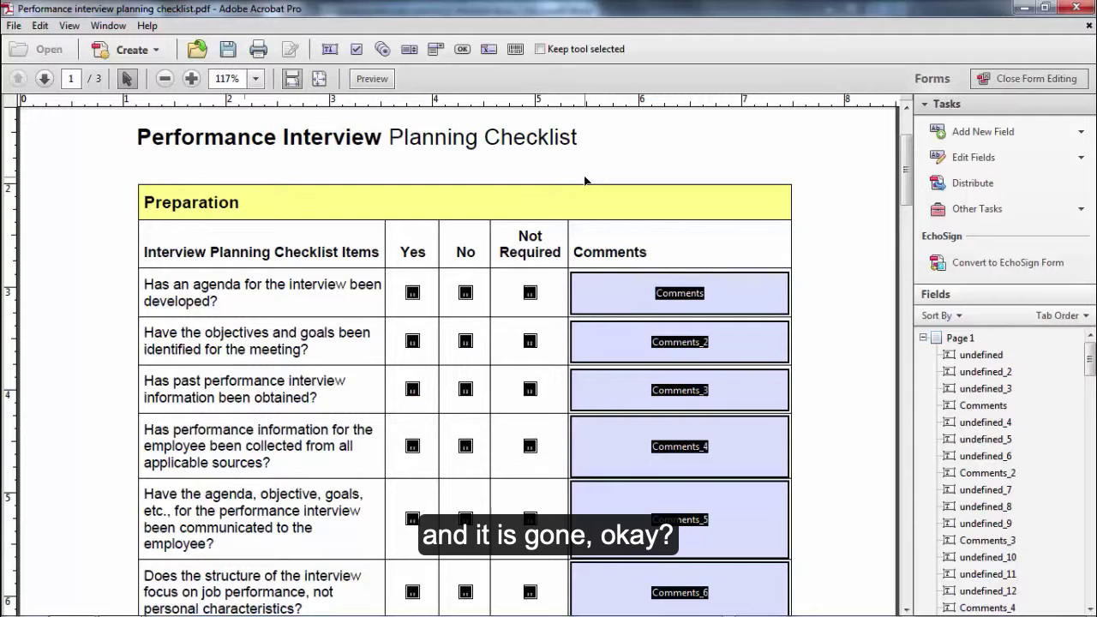
Set the font size of the first Comments text field to 10 in its properties
{"action": "double_click", "coordinate": [673, 293]}
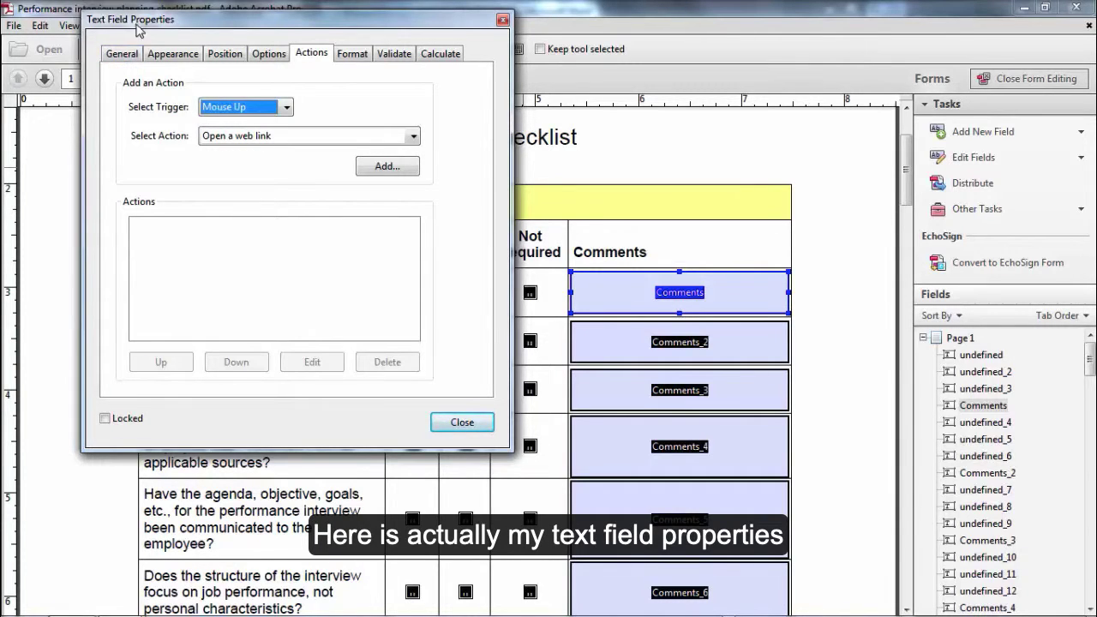
{"action": "left_click_drag", "start_coordinate": [135, 30], "coordinate": [138, 38]}
{"action": "left_click", "coordinate": [125, 62]}
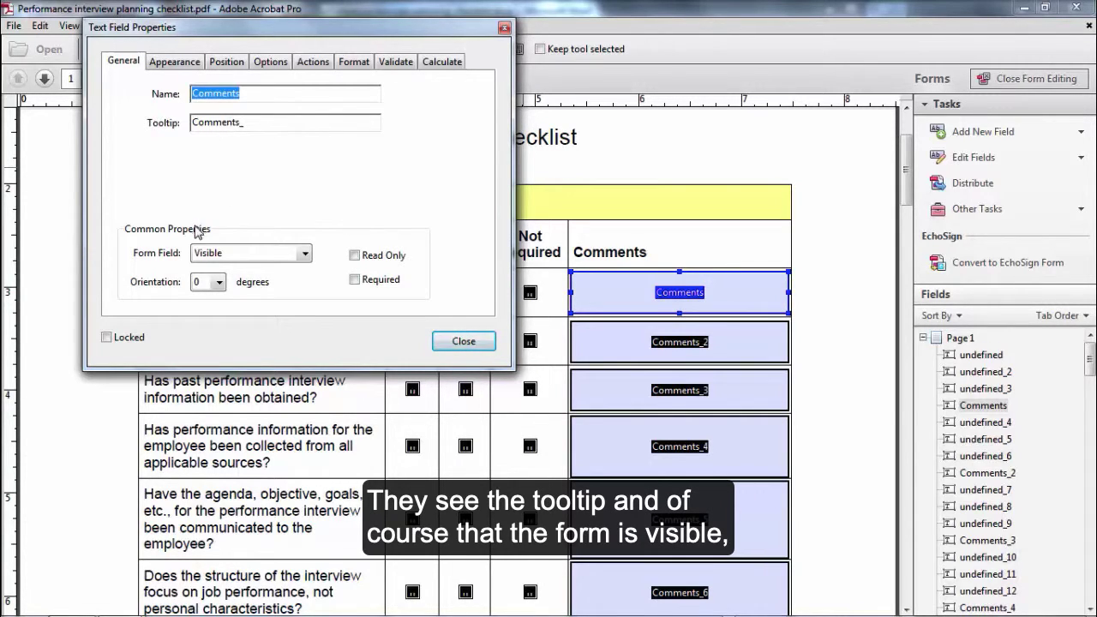
{"action": "left_click", "coordinate": [226, 261]}
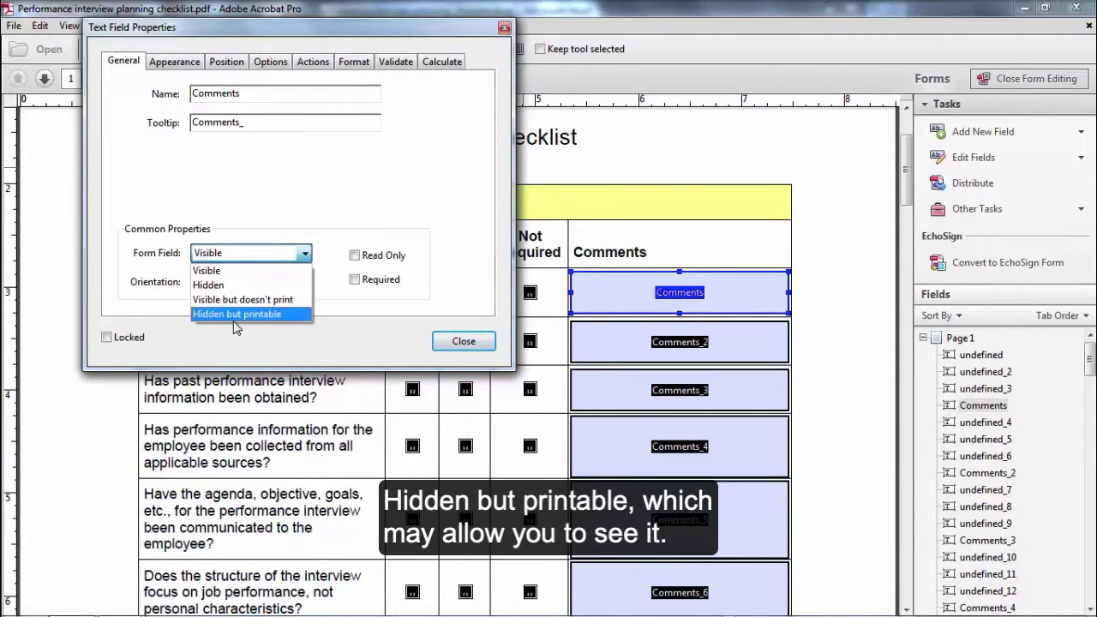
{"action": "left_click", "coordinate": [241, 196]}
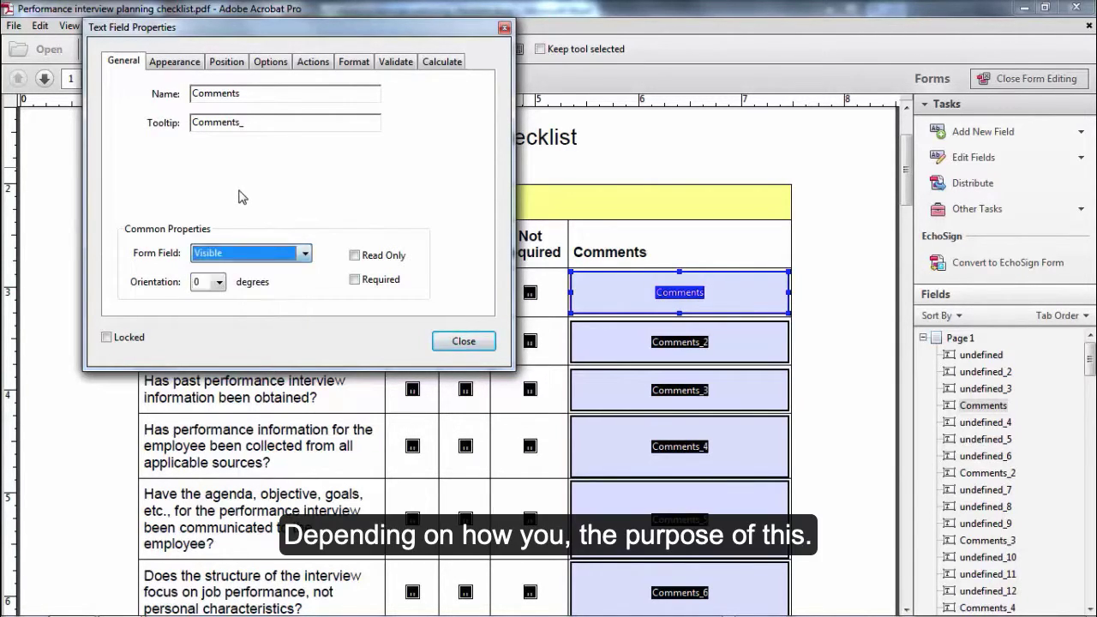
{"action": "left_click", "coordinate": [172, 62]}
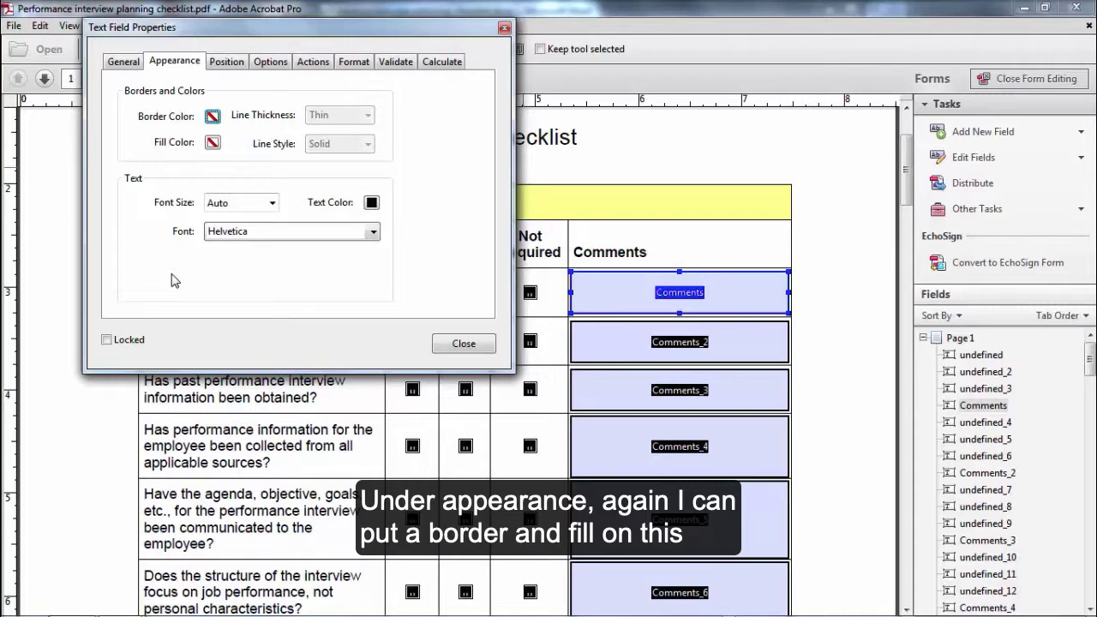
{"action": "left_click", "coordinate": [271, 203]}
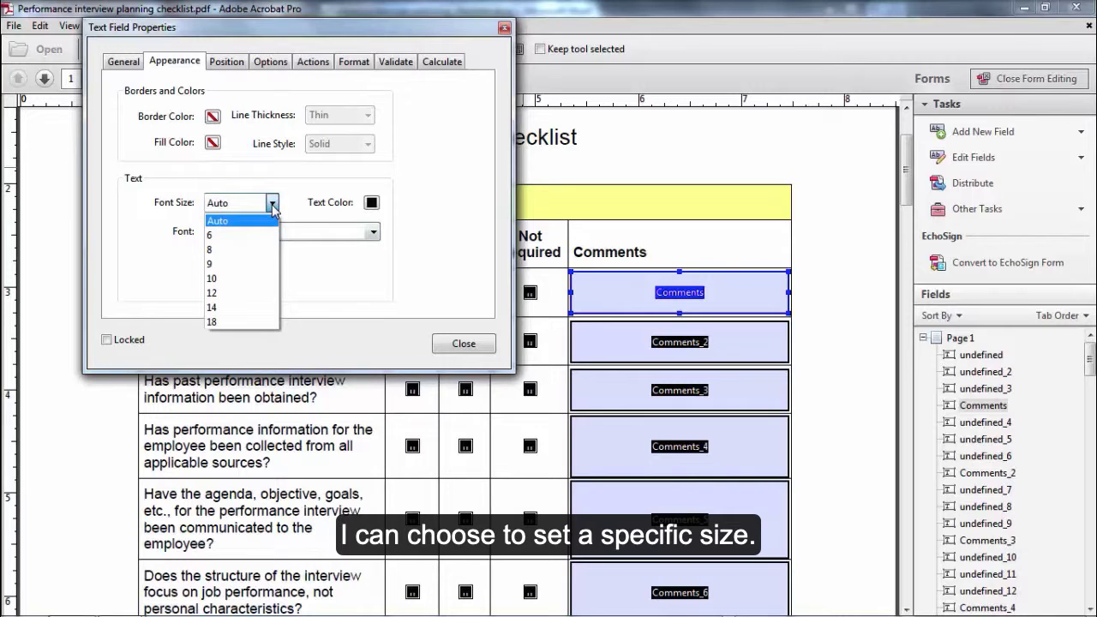
{"action": "left_click", "coordinate": [254, 279]}
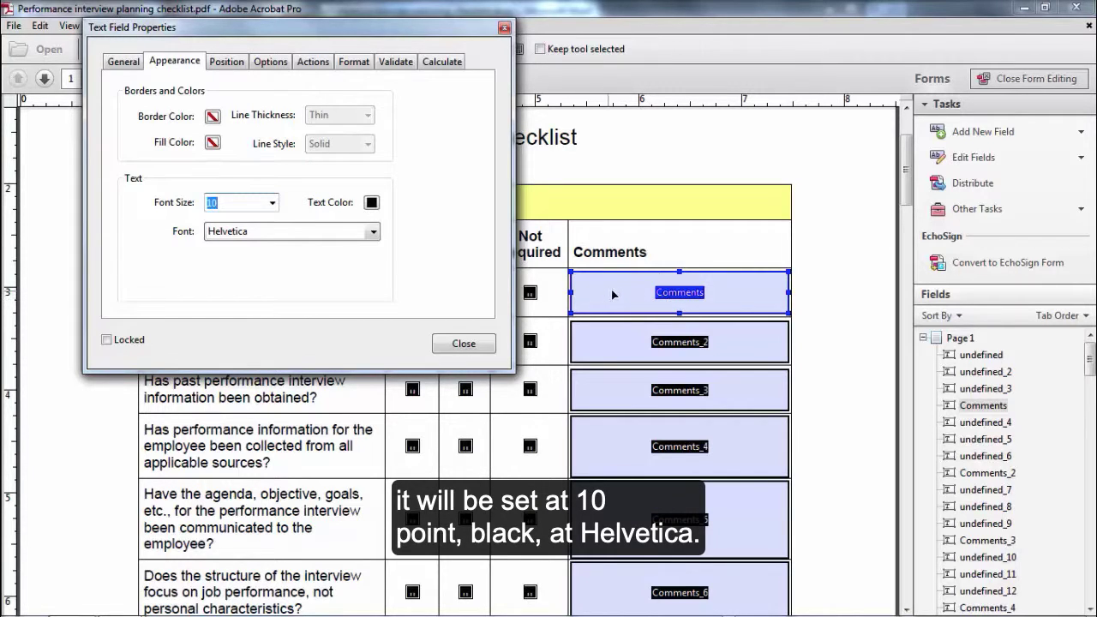
Allow multi-line text in the first Comments field
{"action": "left_click", "coordinate": [225, 64]}
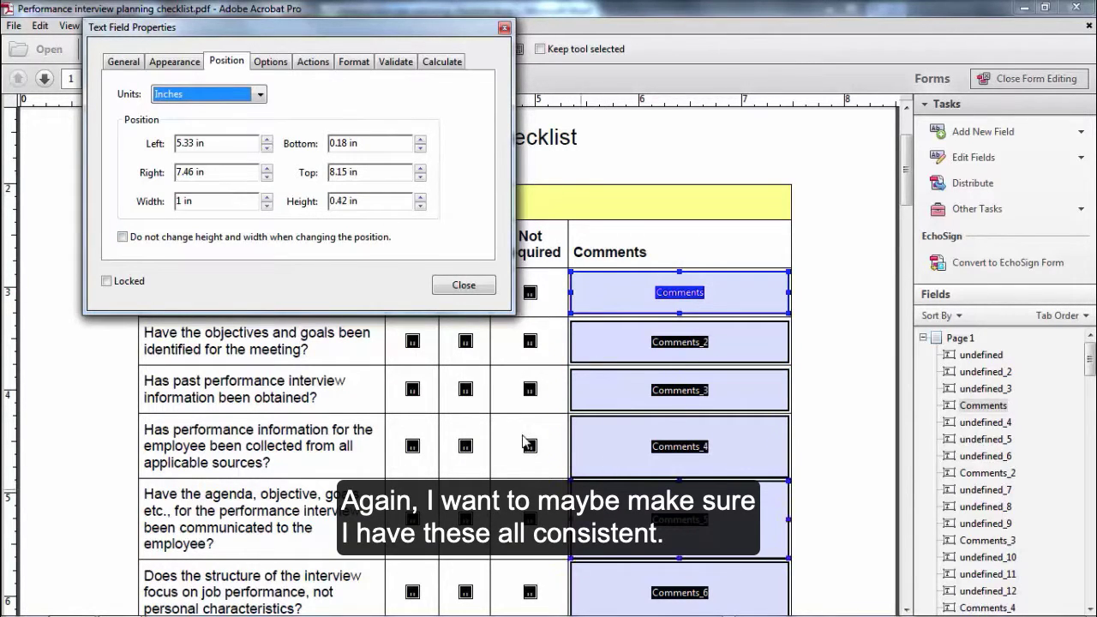
{"action": "left_click", "coordinate": [275, 66]}
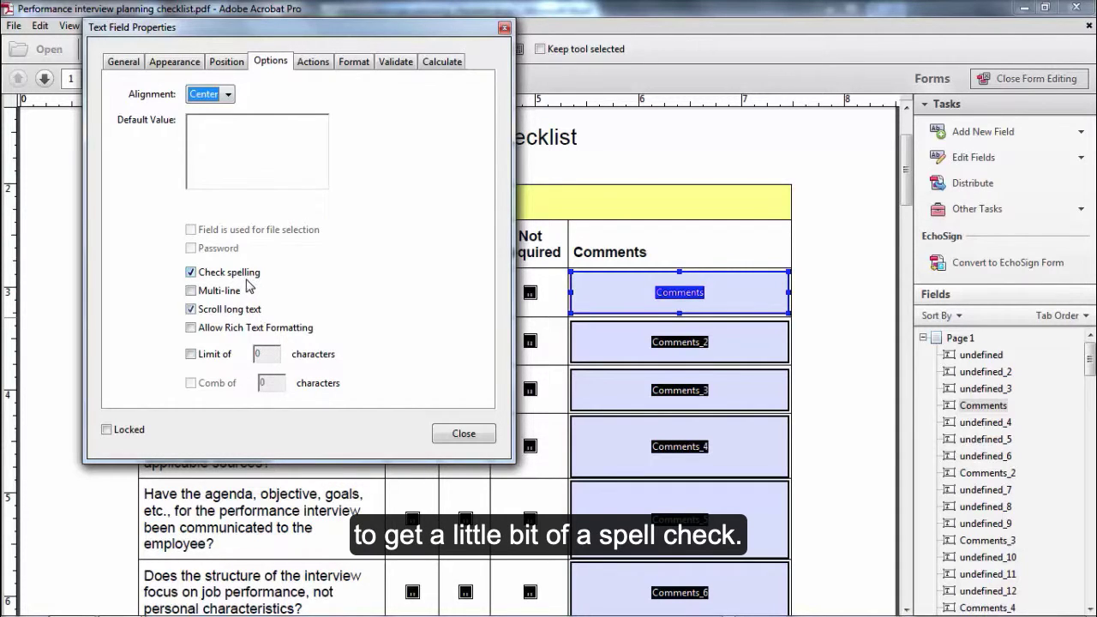
{"action": "left_click", "coordinate": [192, 292]}
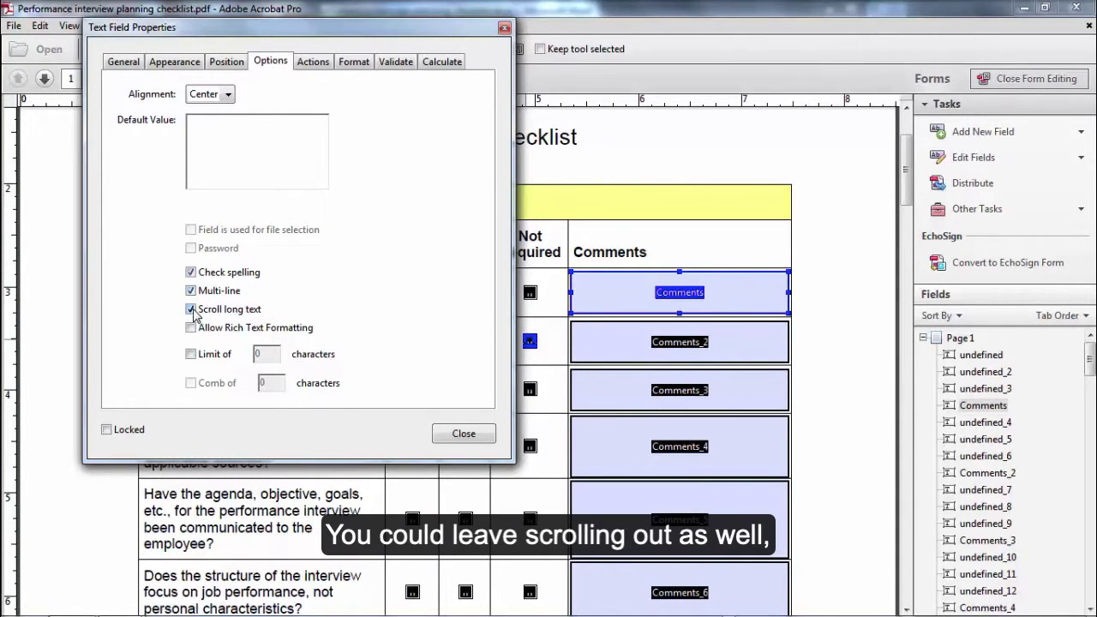
Turn off scrolling of long text for the first Comments field
{"action": "left_click", "coordinate": [193, 312]}
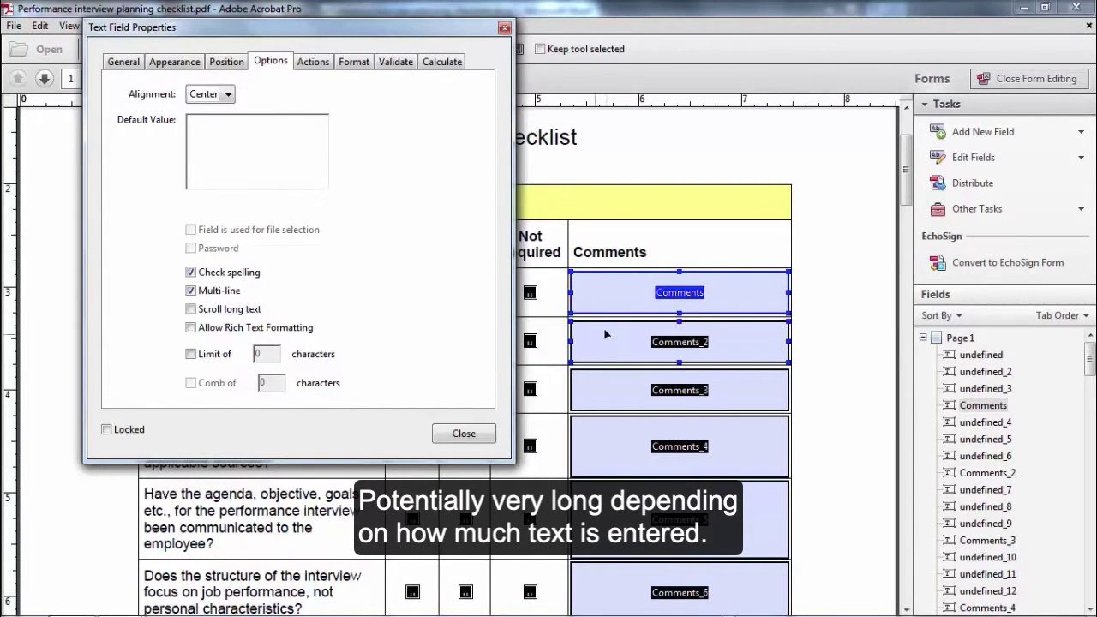
Review the first Comments field's action, format, validation, calculation and general settings, including the available action types, and close its properties
{"action": "left_click", "coordinate": [314, 62]}
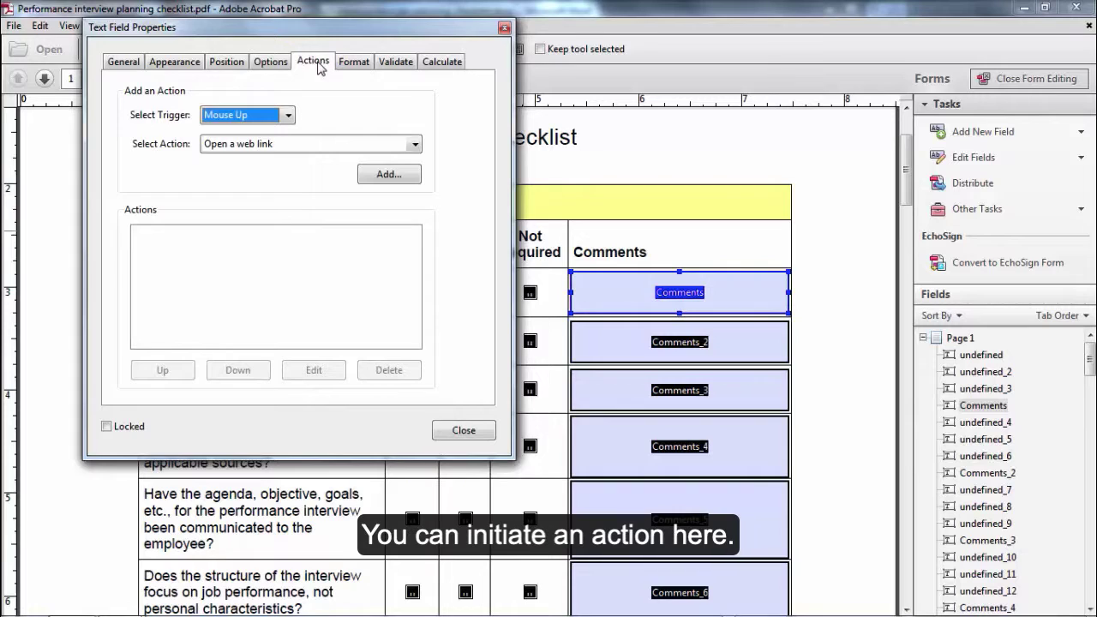
{"action": "left_click", "coordinate": [292, 150]}
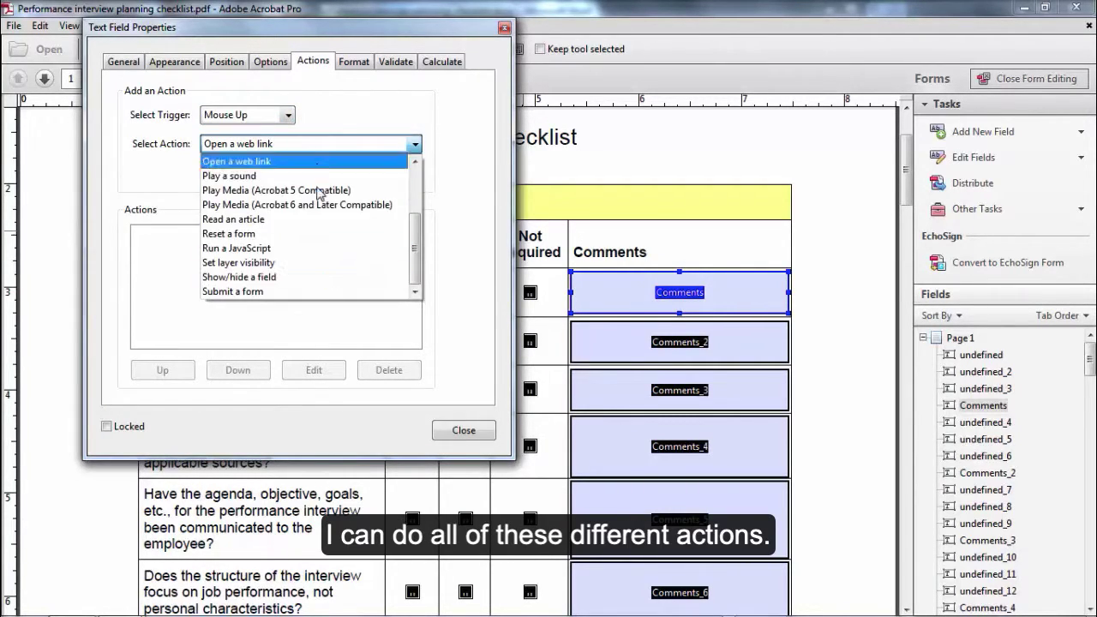
{"action": "left_click", "coordinate": [454, 180]}
{"action": "left_click", "coordinate": [361, 67]}
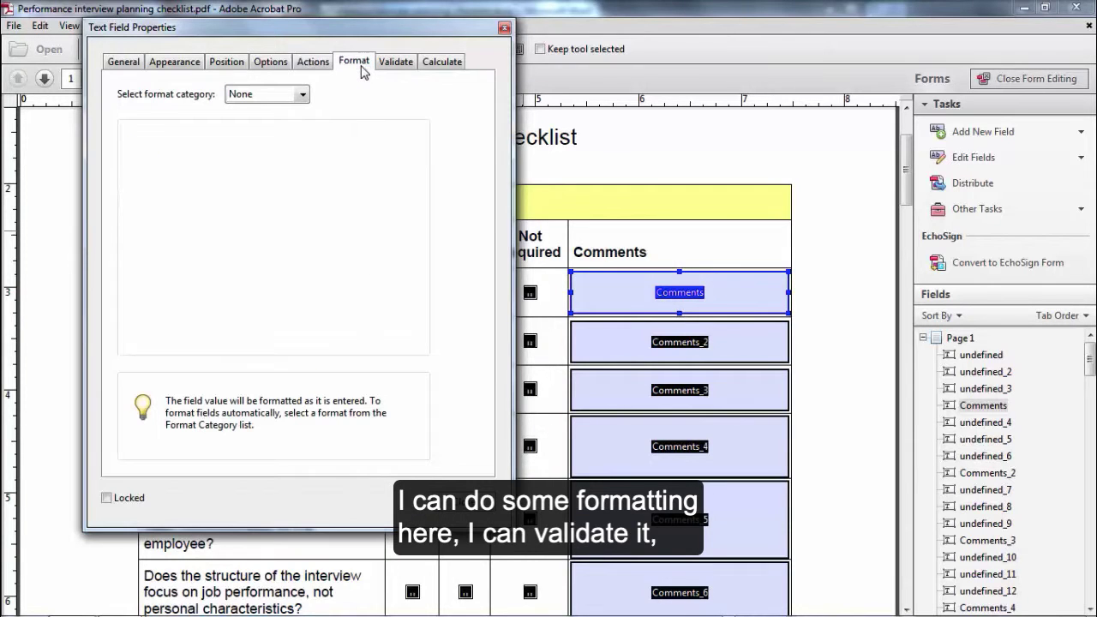
{"action": "left_click", "coordinate": [393, 67]}
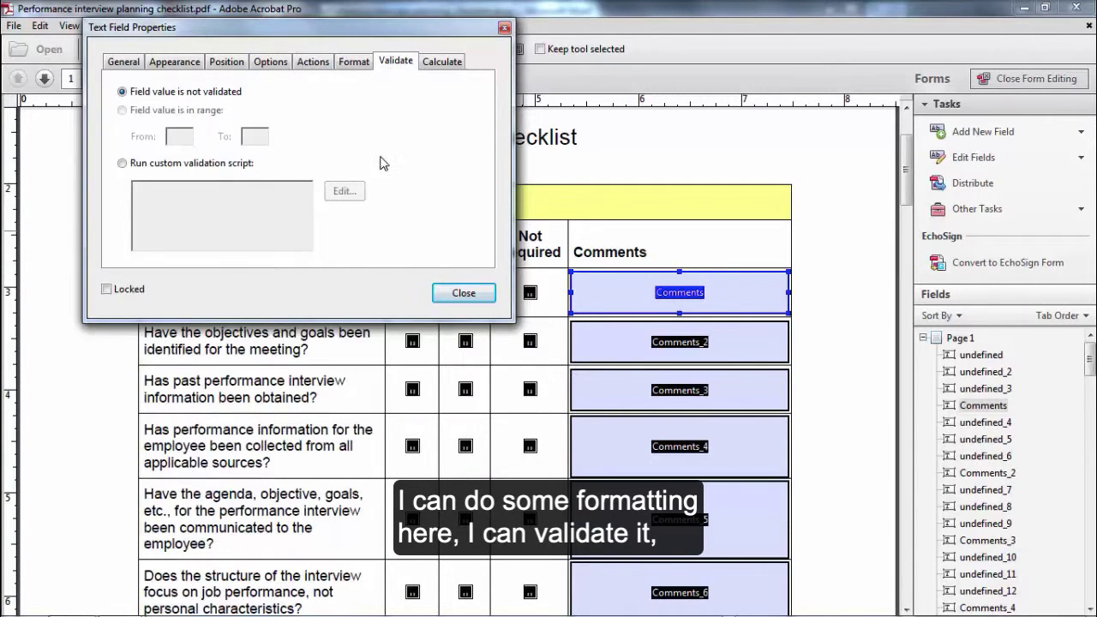
{"action": "left_click", "coordinate": [447, 63]}
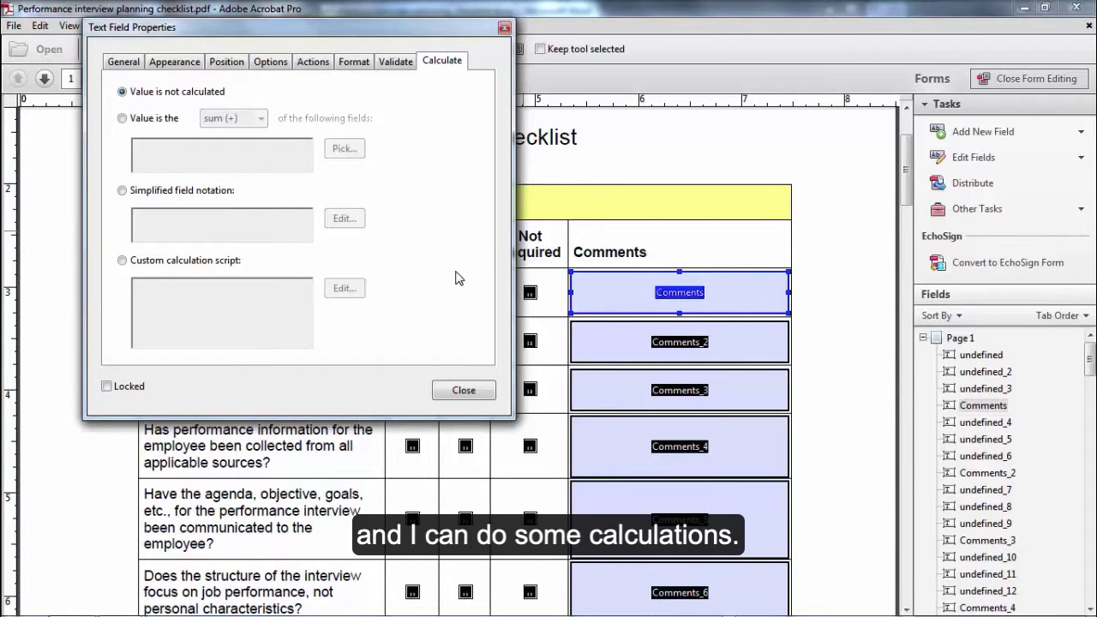
{"action": "left_click", "coordinate": [134, 64]}
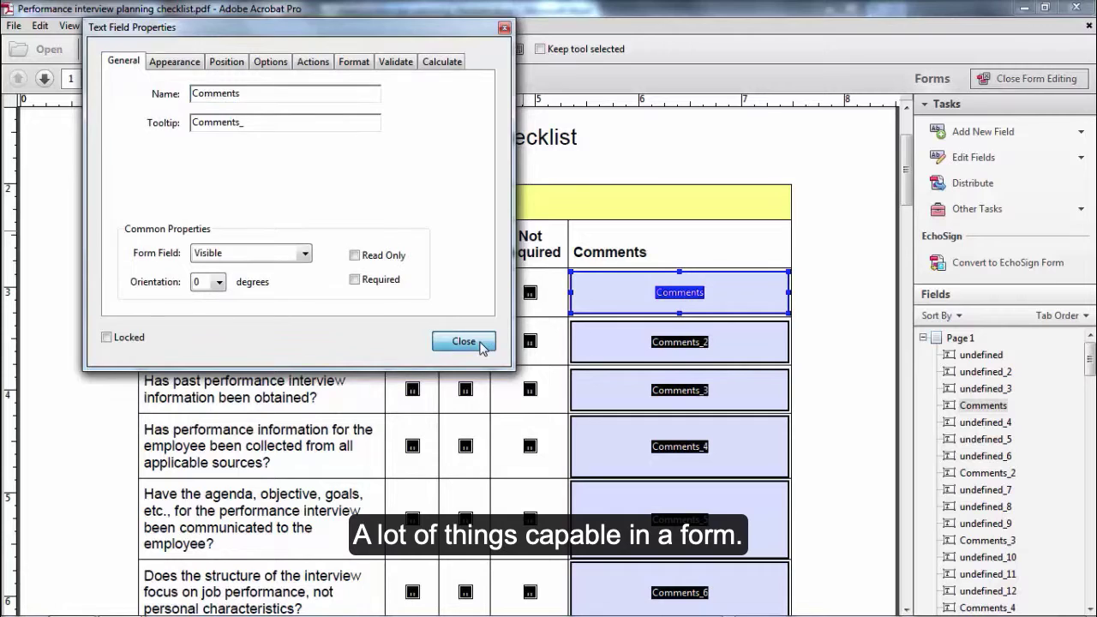
{"action": "left_click", "coordinate": [464, 342]}
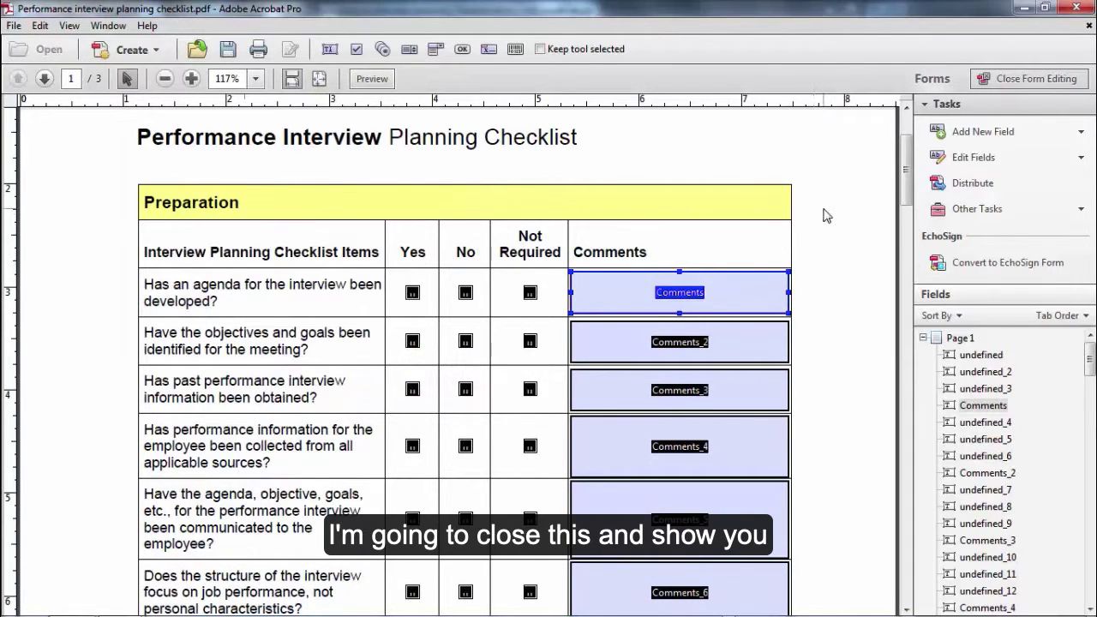
Add a check box field to the yellow Preparation header row, above the Yes column
{"action": "left_click", "coordinate": [970, 137]}
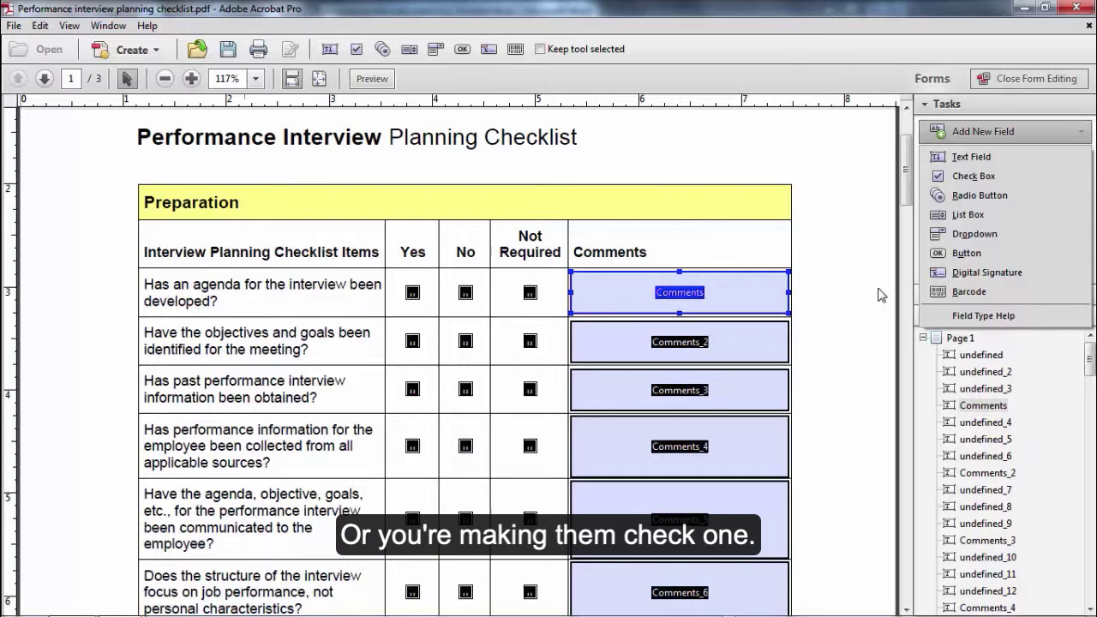
{"action": "left_click", "coordinate": [978, 179]}
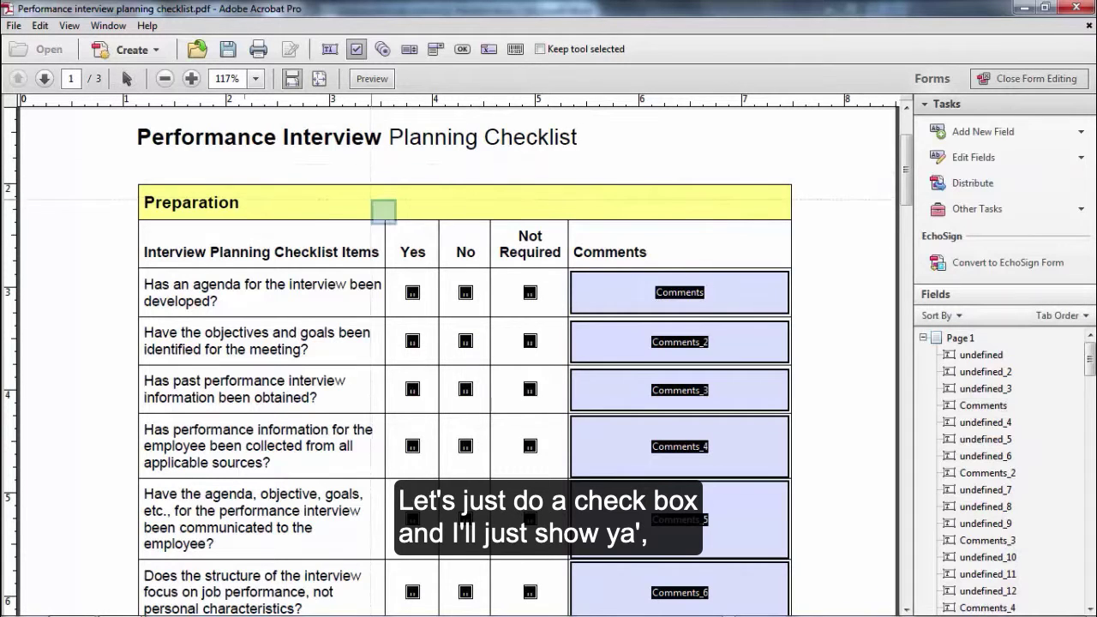
{"action": "left_click", "coordinate": [410, 204]}
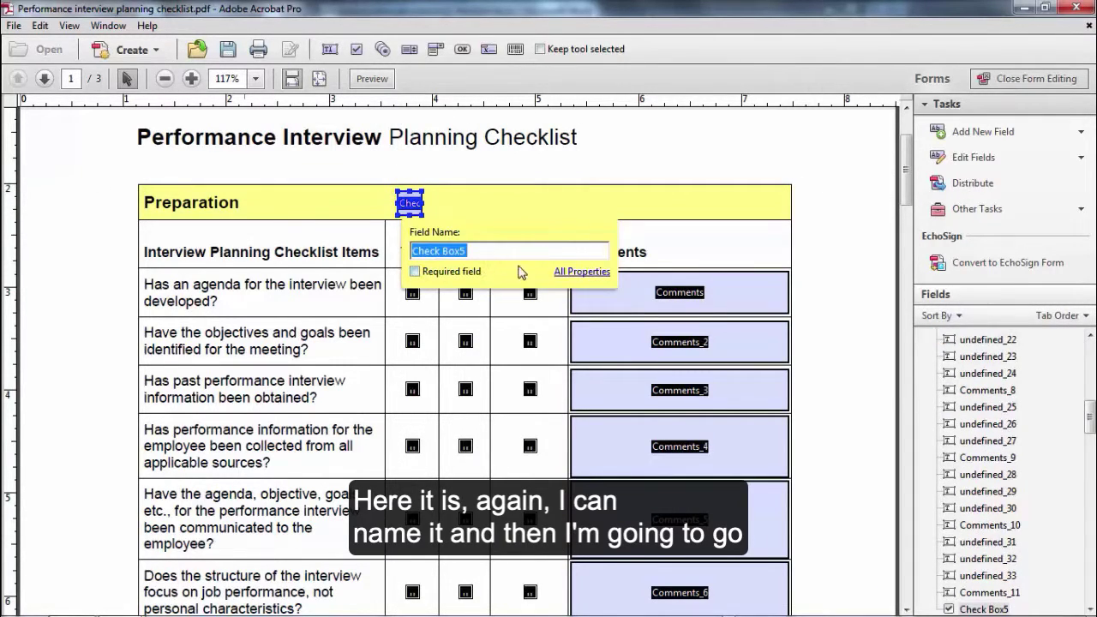
Examine the new check box's appearance, position, options and action settings, including the available check box styles, and close its properties
{"action": "left_click", "coordinate": [583, 273]}
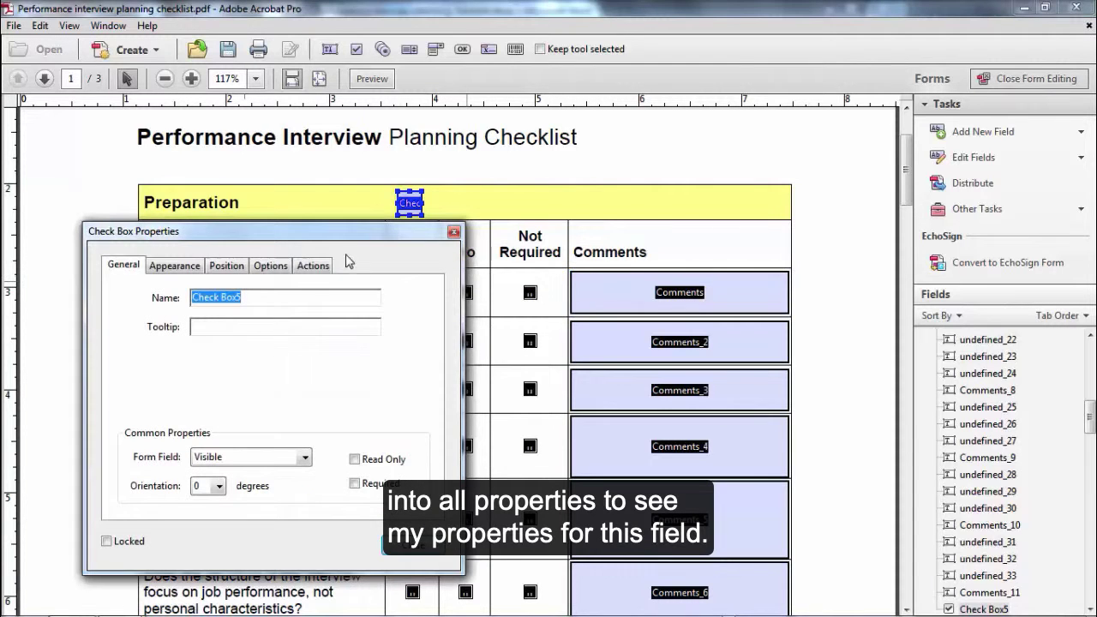
{"action": "left_click_drag", "start_coordinate": [341, 240], "coordinate": [297, 148]}
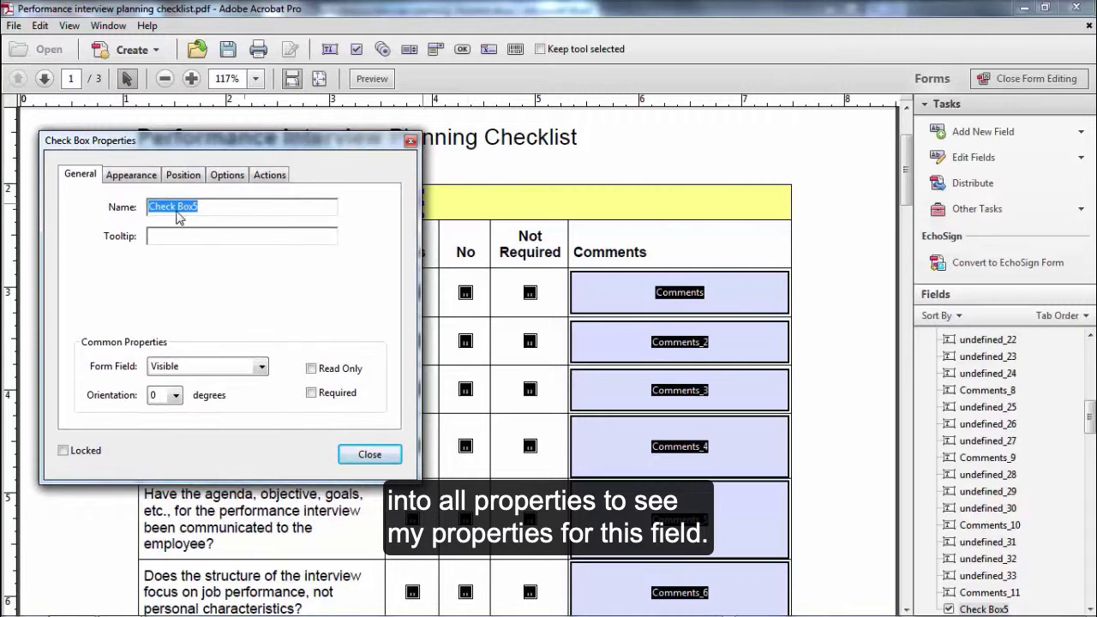
{"action": "left_click", "coordinate": [146, 176]}
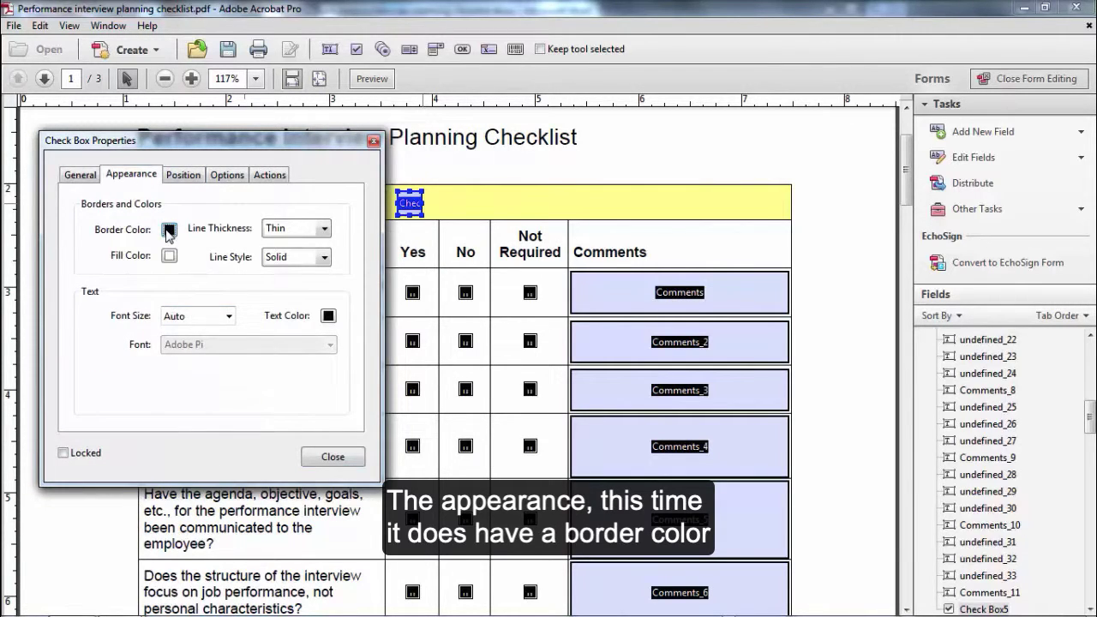
{"action": "left_click", "coordinate": [185, 176]}
{"action": "left_click", "coordinate": [226, 180]}
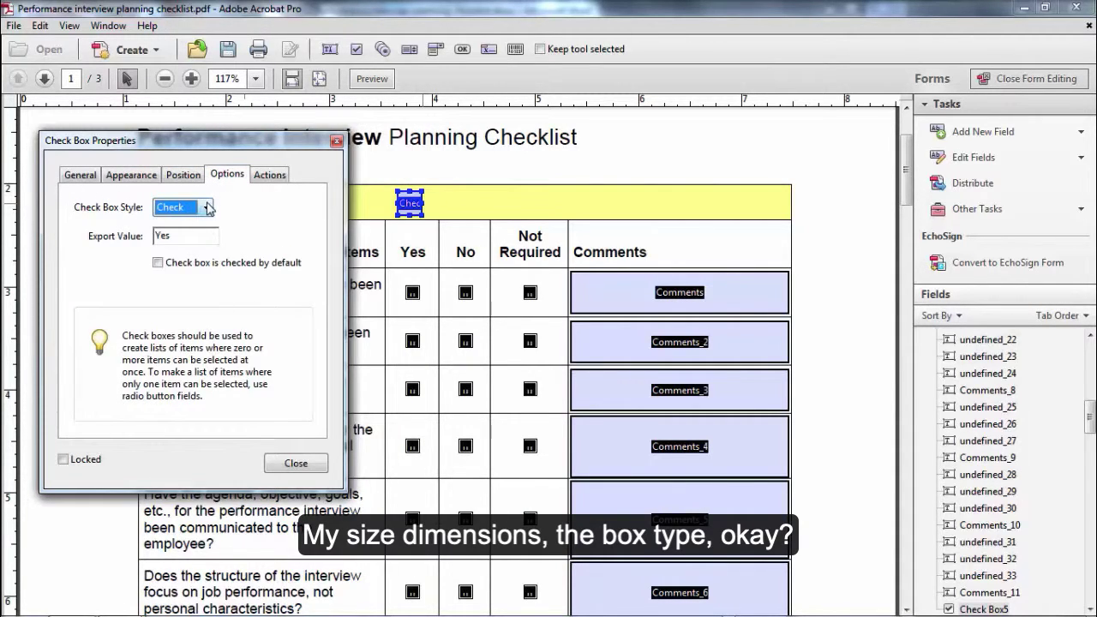
{"action": "left_click", "coordinate": [207, 207]}
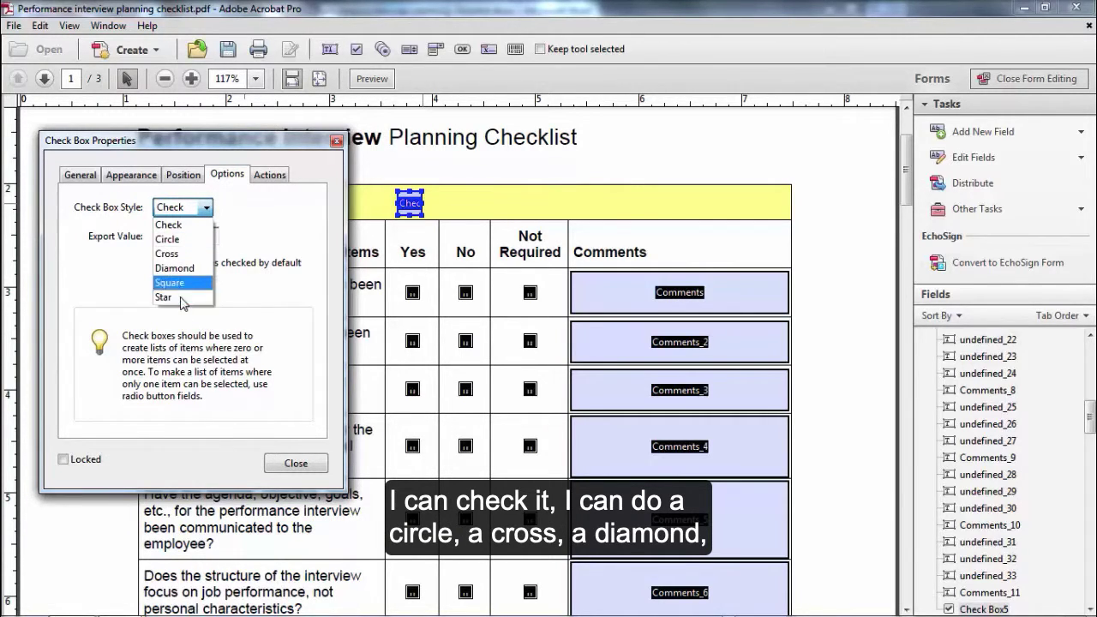
{"action": "left_click", "coordinate": [237, 220]}
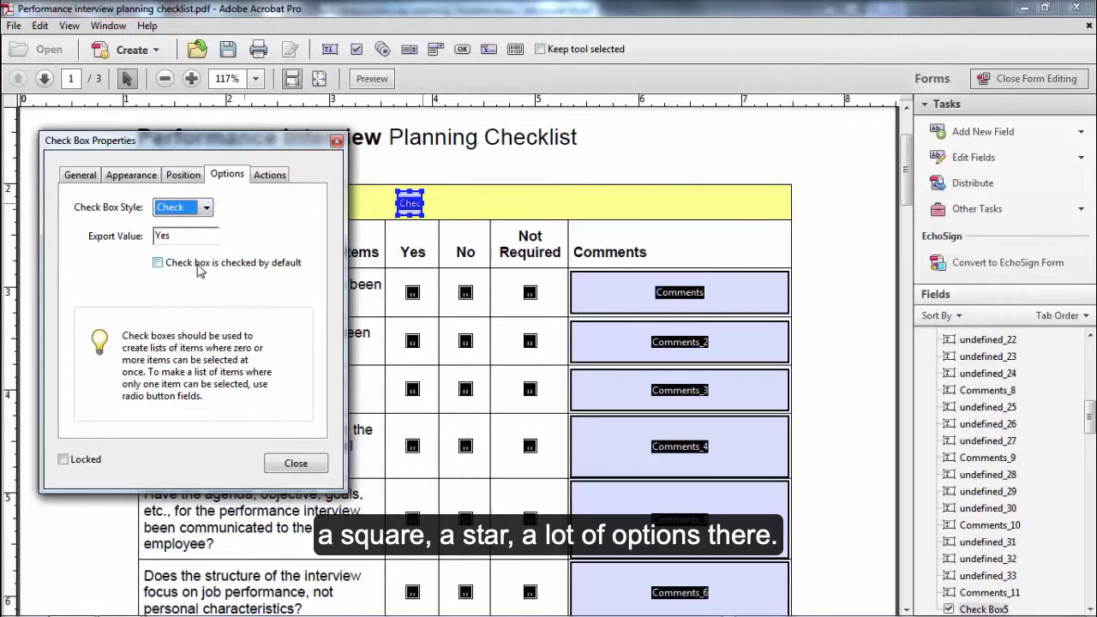
{"action": "left_click", "coordinate": [269, 177]}
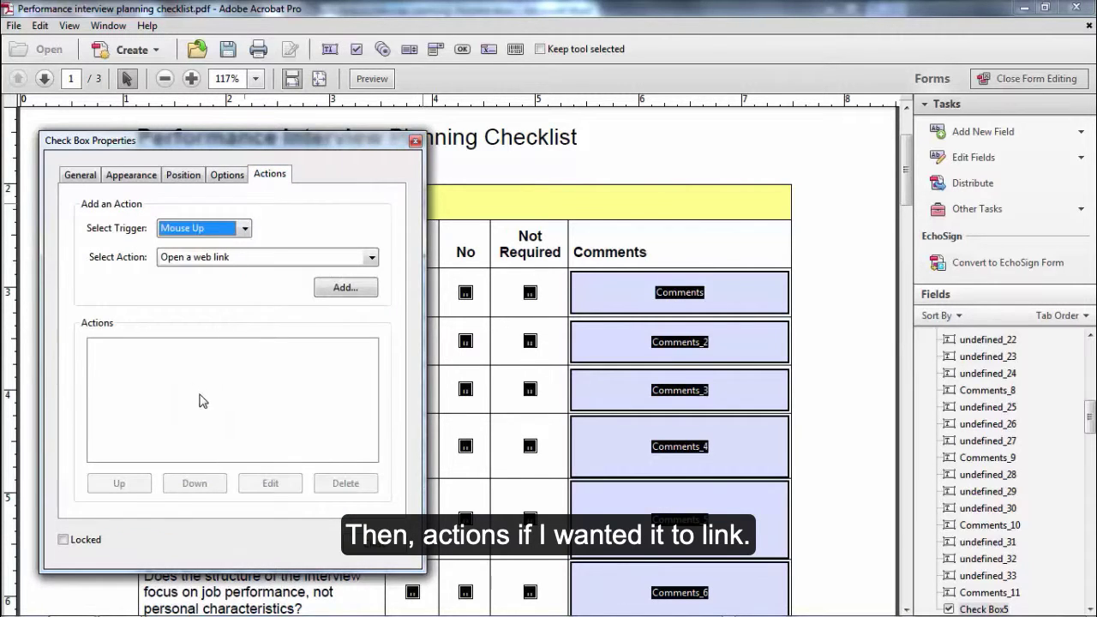
{"action": "left_click", "coordinate": [77, 175]}
{"action": "left_click", "coordinate": [367, 456]}
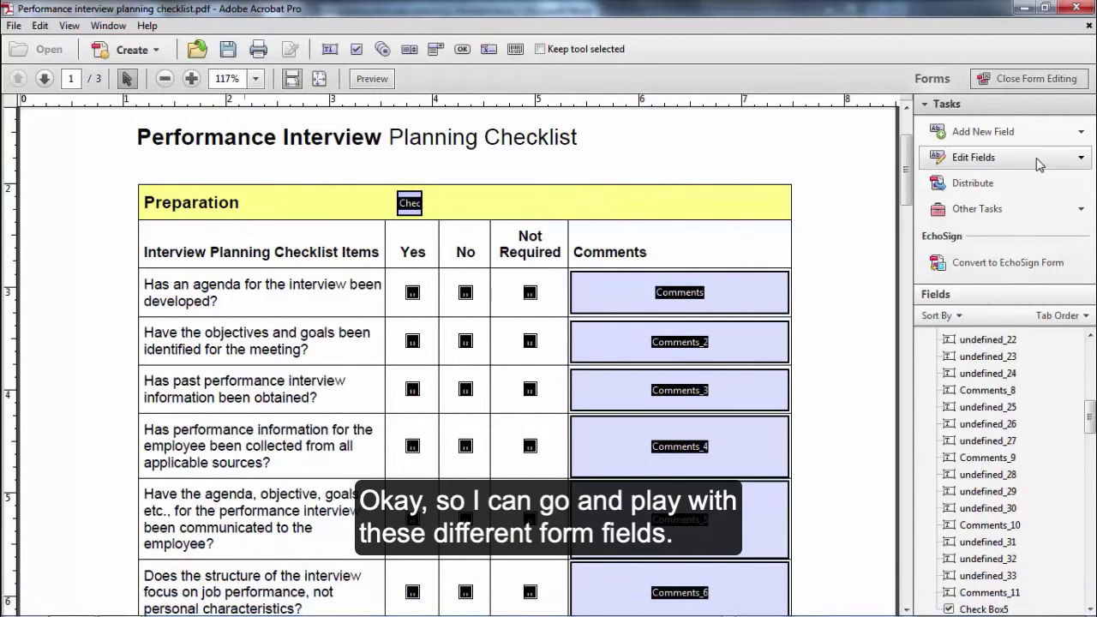
Add a group of three radio buttons side by side beneath the checklist title, just above the Preparation row
{"action": "left_click", "coordinate": [978, 136]}
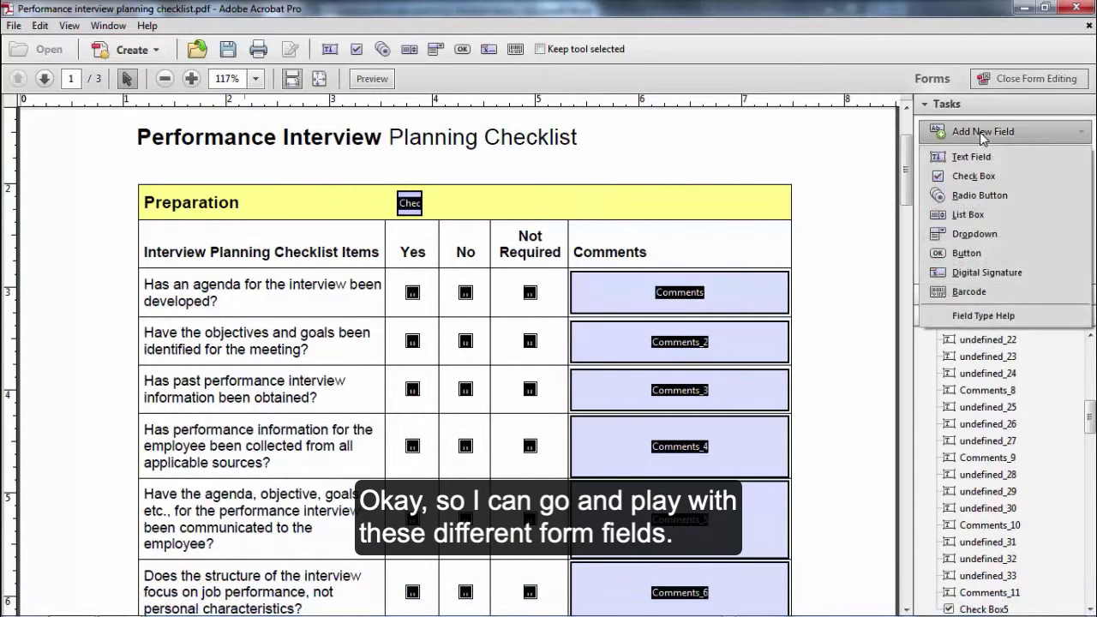
{"action": "left_click", "coordinate": [992, 197]}
{"action": "left_click", "coordinate": [506, 164]}
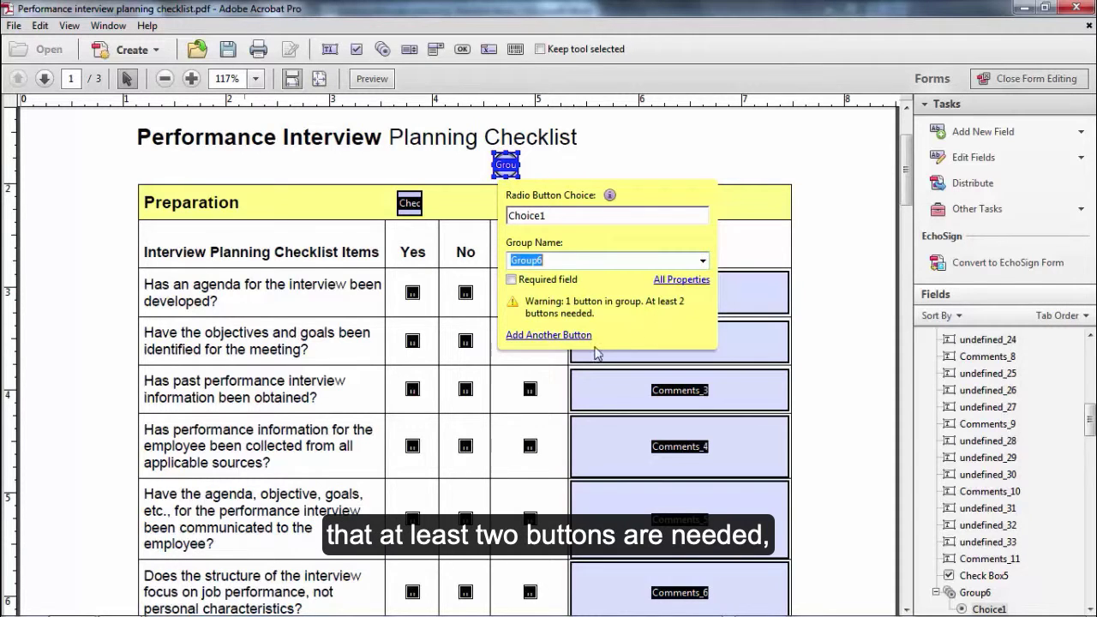
{"action": "left_click", "coordinate": [561, 337]}
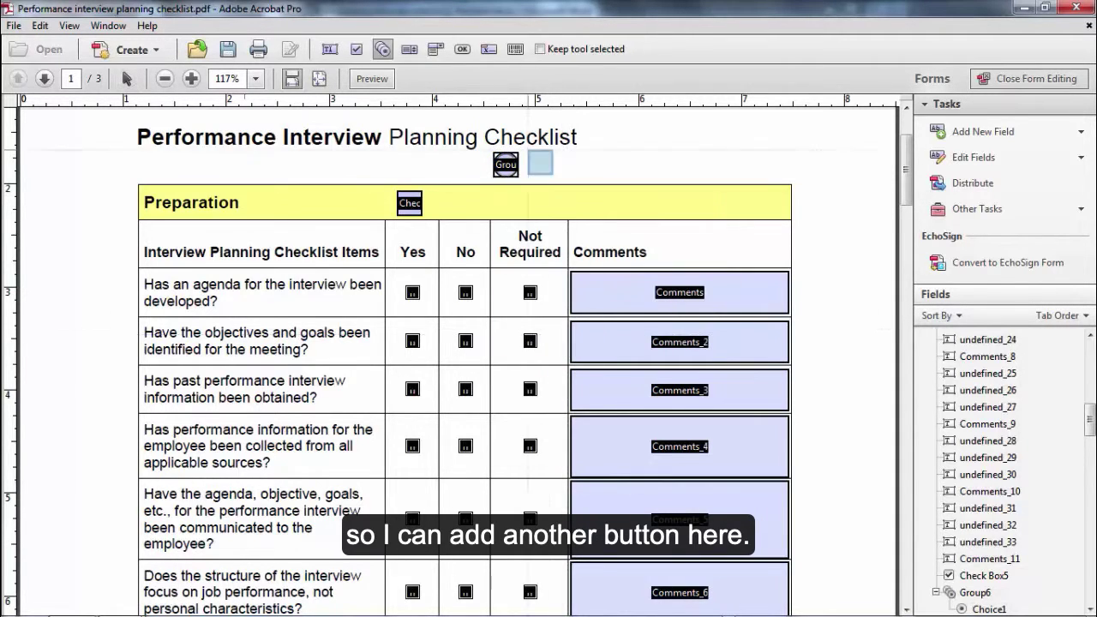
{"action": "left_click", "coordinate": [539, 165]}
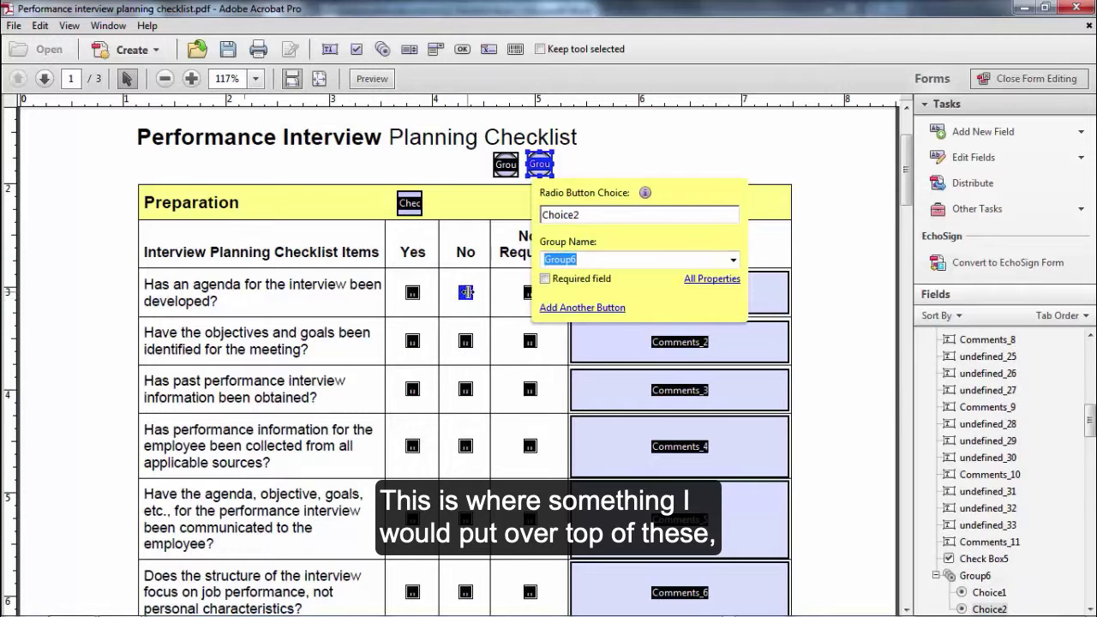
{"action": "left_click", "coordinate": [576, 308]}
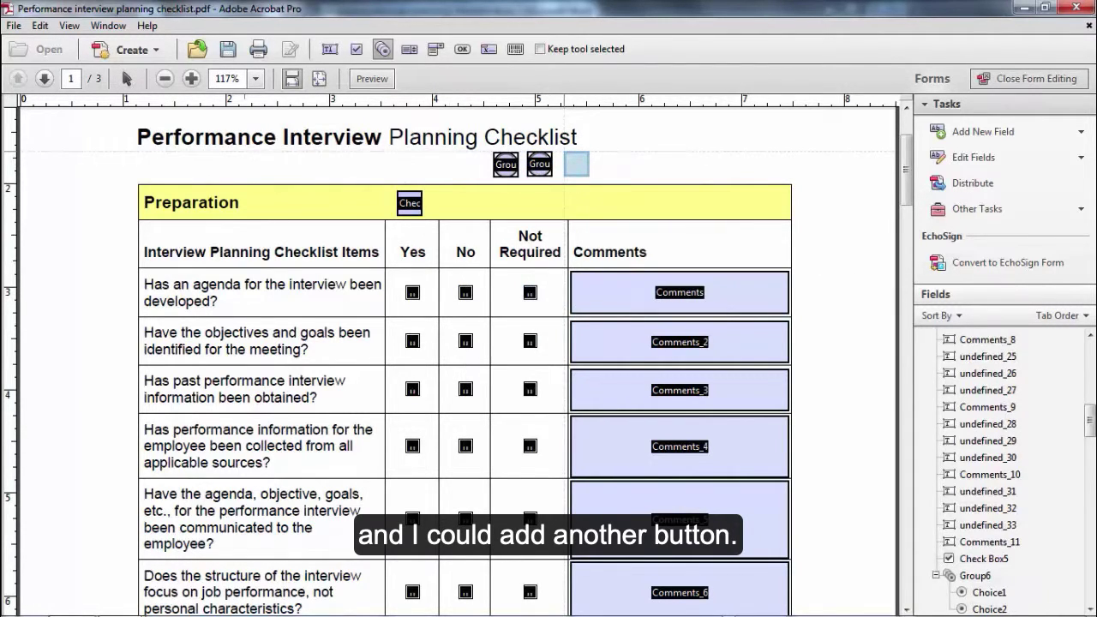
{"action": "left_click", "coordinate": [575, 164]}
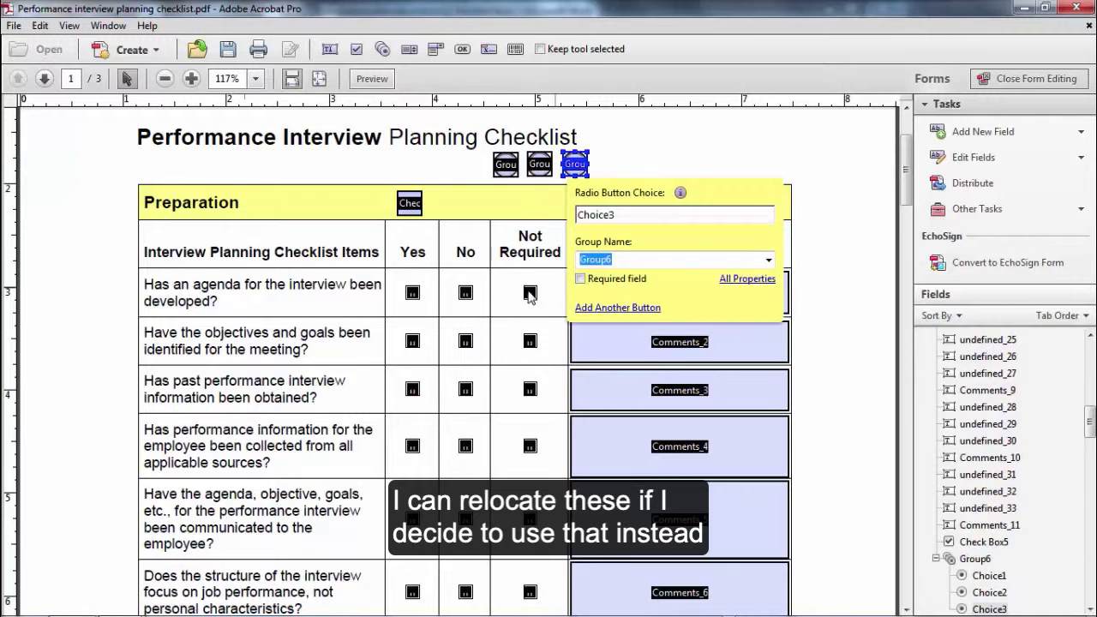
Review the third radio button's general, appearance, position and options settings and close its properties
{"action": "left_click", "coordinate": [734, 281]}
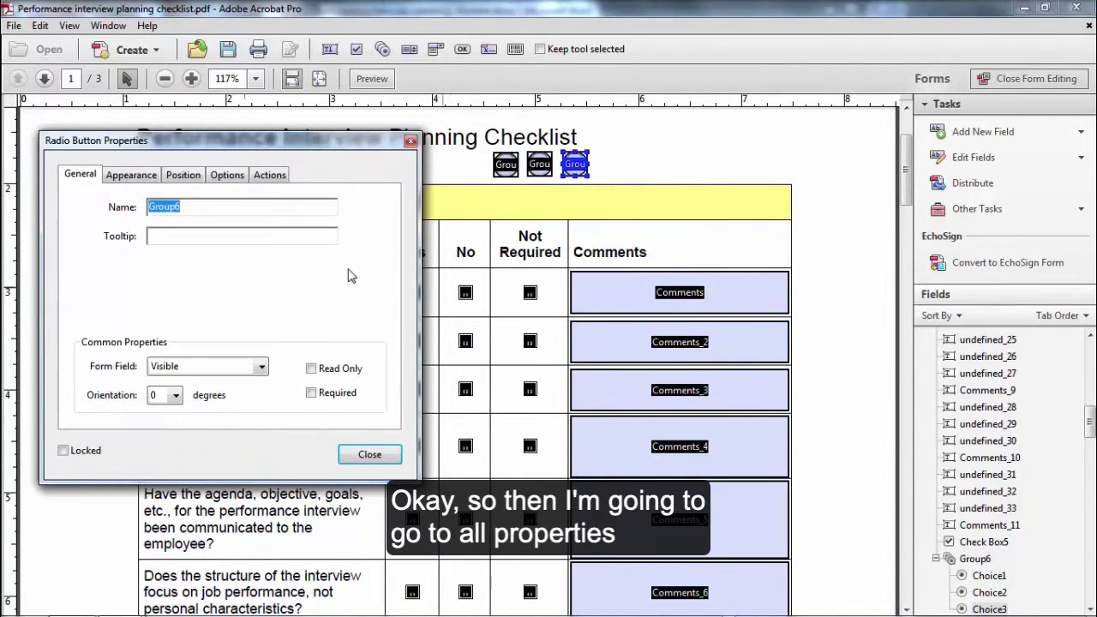
{"action": "left_click", "coordinate": [154, 177]}
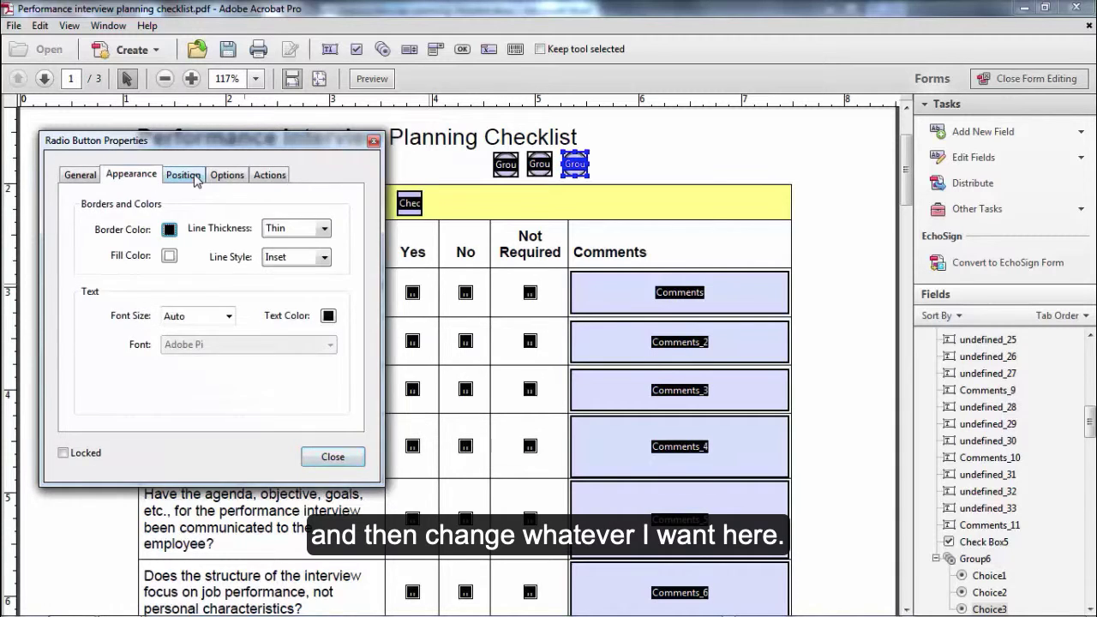
{"action": "left_click", "coordinate": [191, 175]}
{"action": "left_click", "coordinate": [228, 176]}
{"action": "left_click", "coordinate": [359, 481]}
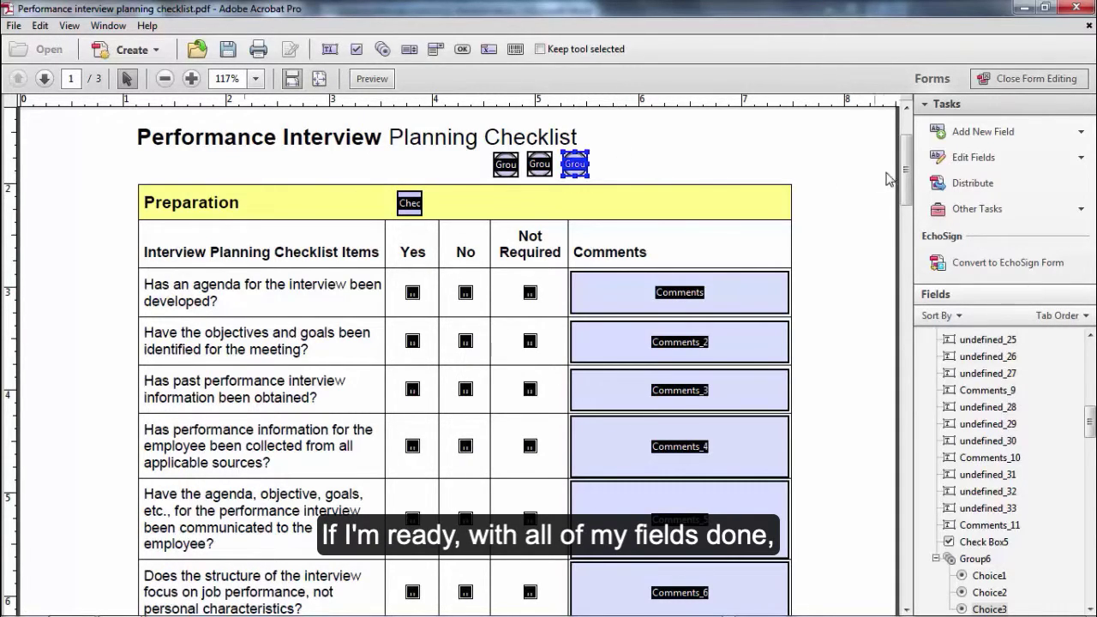
Close form editing and tick the check box in the Preparation header row with the Hand tool active
{"action": "left_click", "coordinate": [1067, 81]}
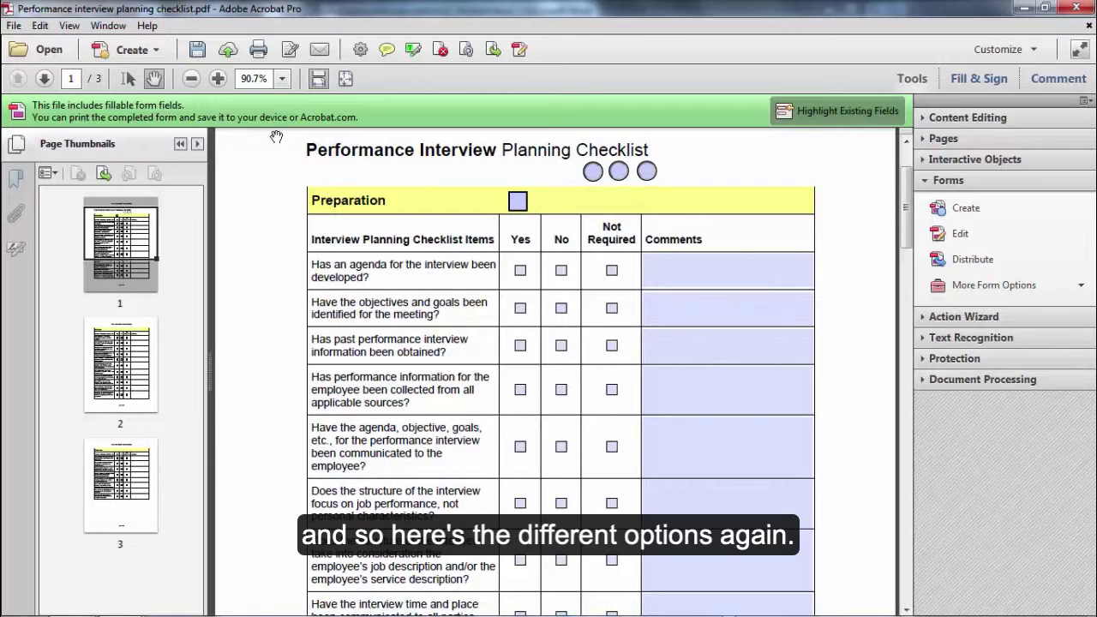
{"action": "left_click", "coordinate": [127, 78]}
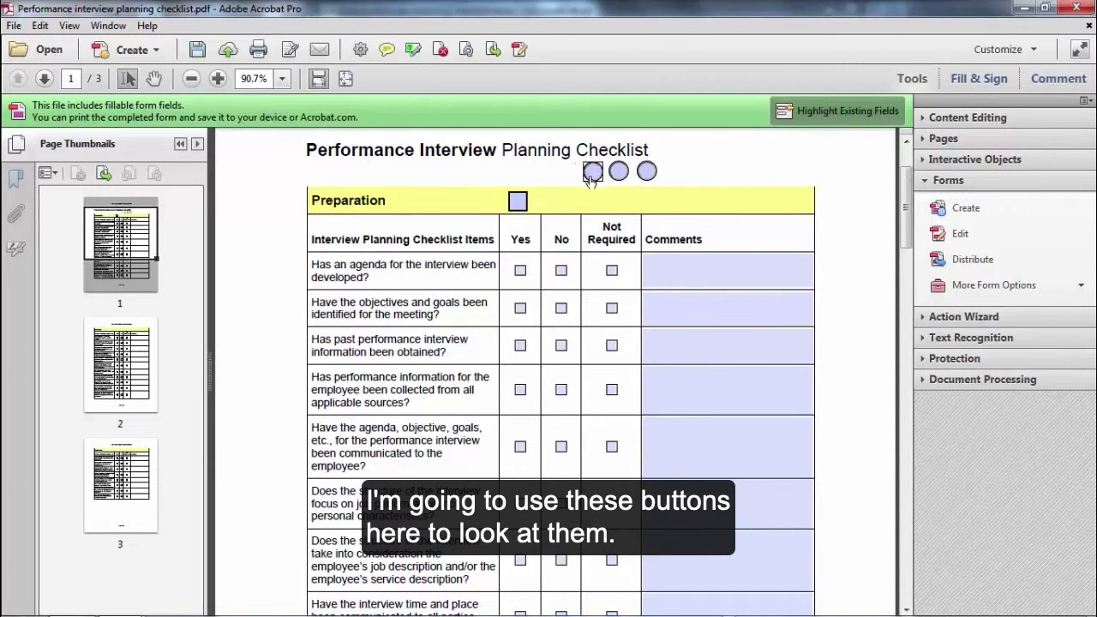
{"action": "left_click", "coordinate": [154, 78]}
{"action": "left_click", "coordinate": [518, 201]}
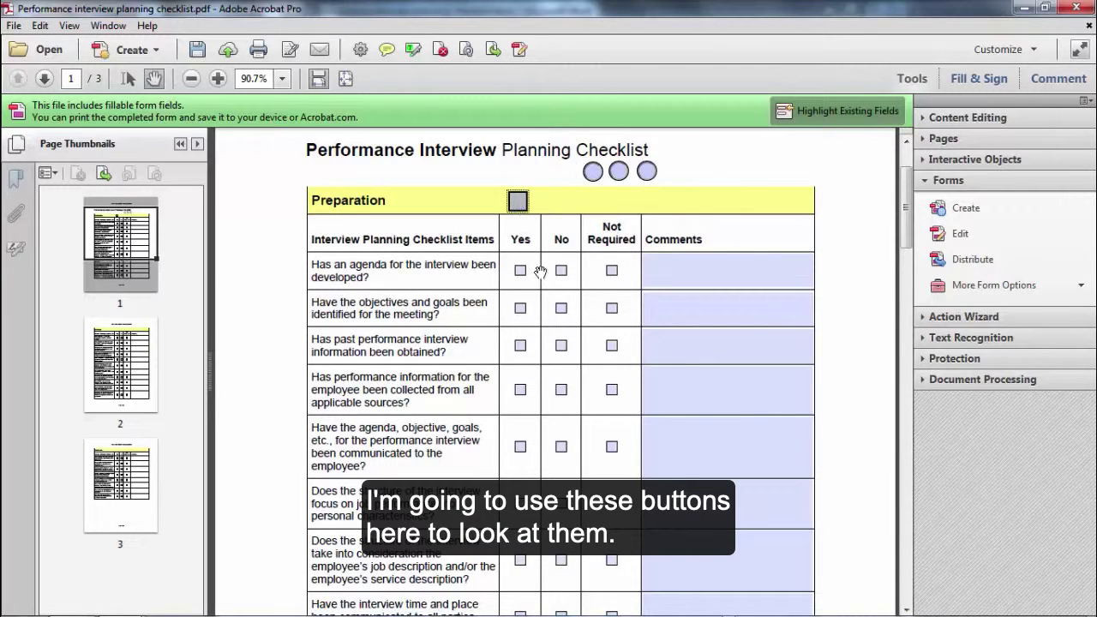
Test the radio button group under the title by selecting each choice in turn, ending with the third one
{"action": "left_click", "coordinate": [593, 171]}
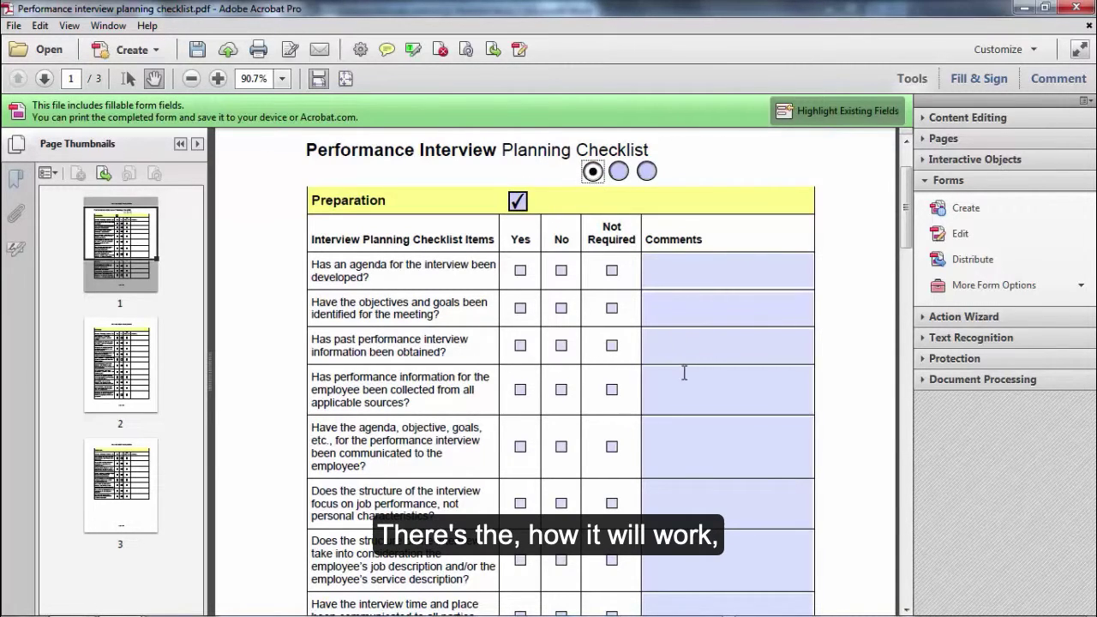
{"action": "left_click", "coordinate": [618, 171]}
{"action": "left_click", "coordinate": [647, 173]}
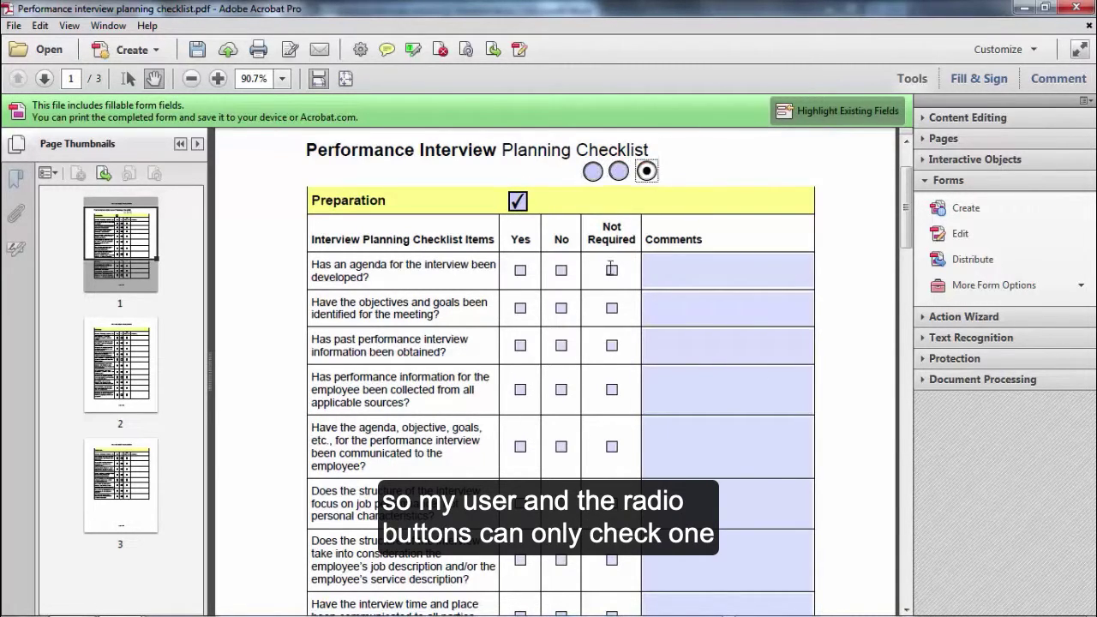
{"action": "left_click", "coordinate": [593, 171]}
{"action": "left_click", "coordinate": [618, 172]}
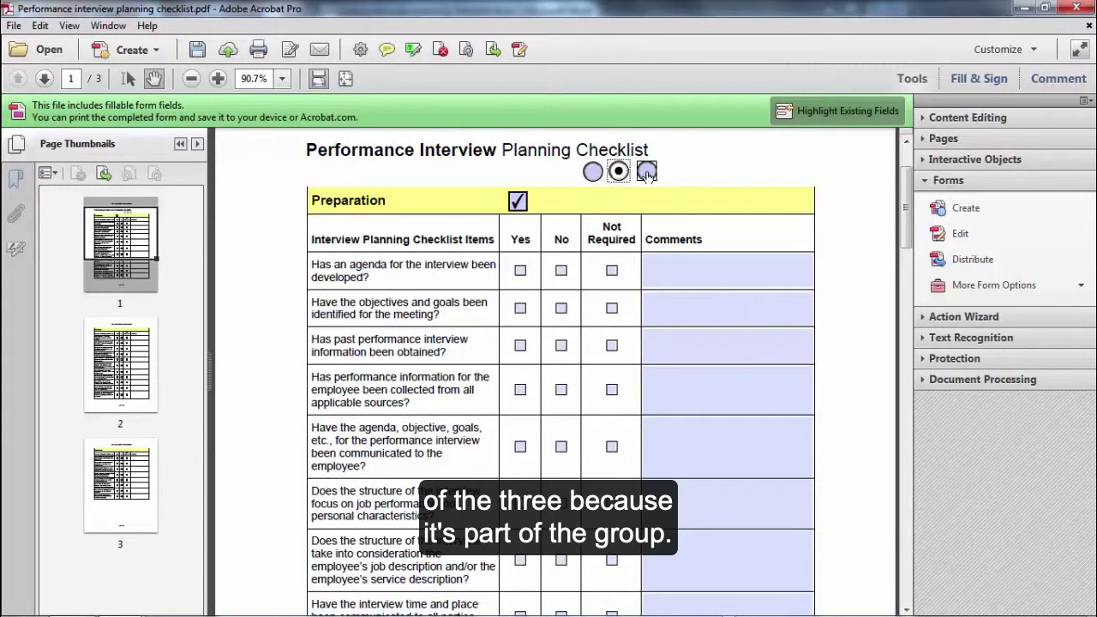
{"action": "left_click", "coordinate": [649, 173]}
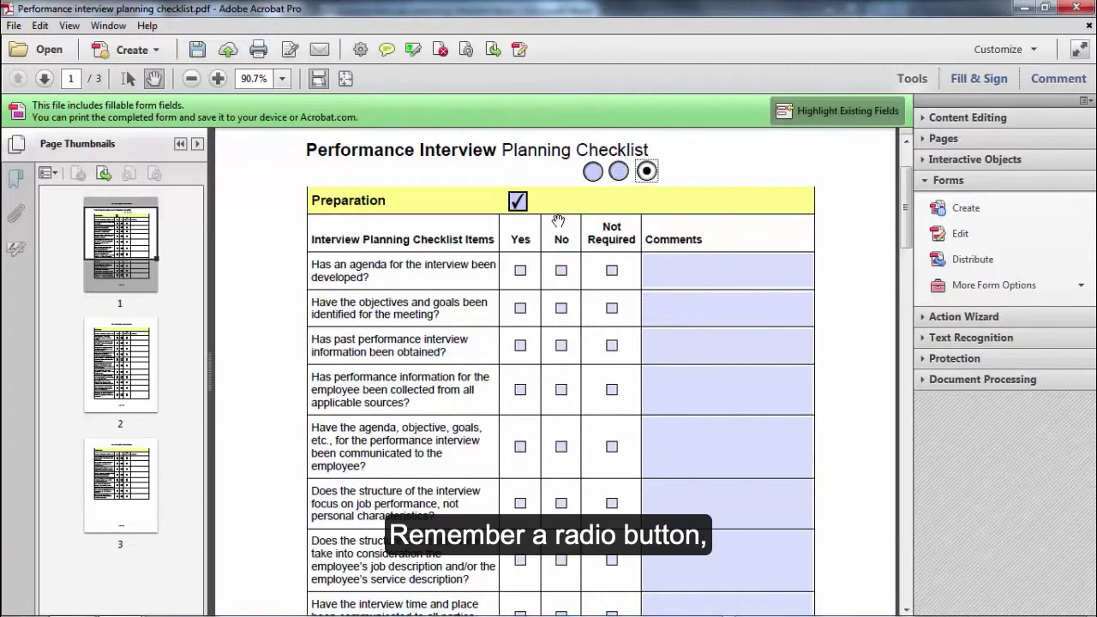
Cycle the radio button group under the title through its first and second choices and back to the third
{"action": "left_click", "coordinate": [592, 171]}
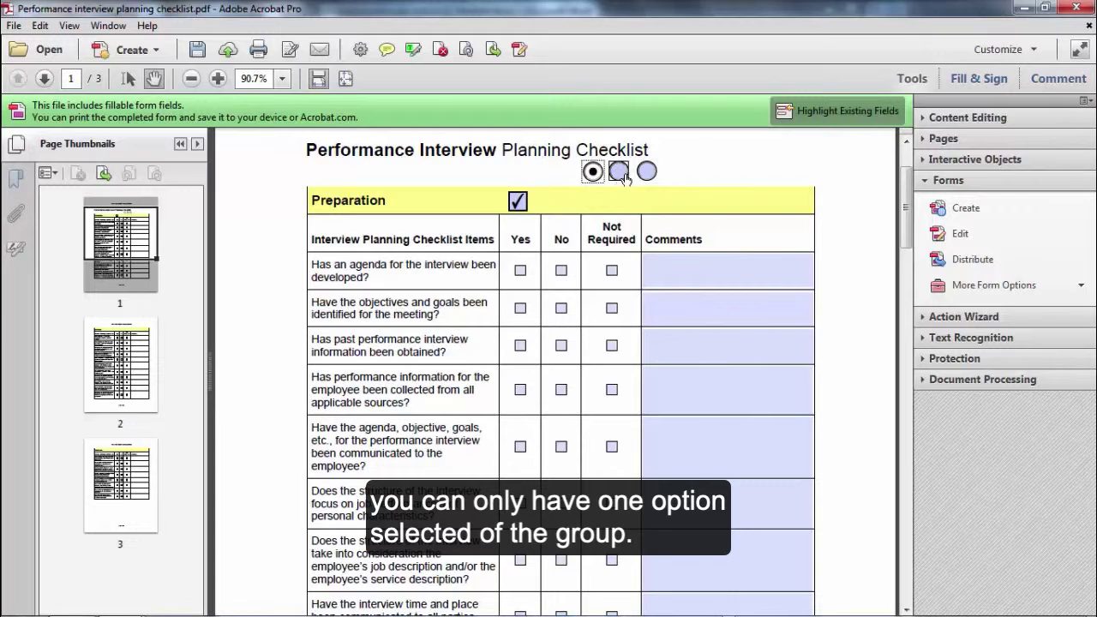
{"action": "left_click", "coordinate": [619, 171]}
{"action": "left_click", "coordinate": [648, 172]}
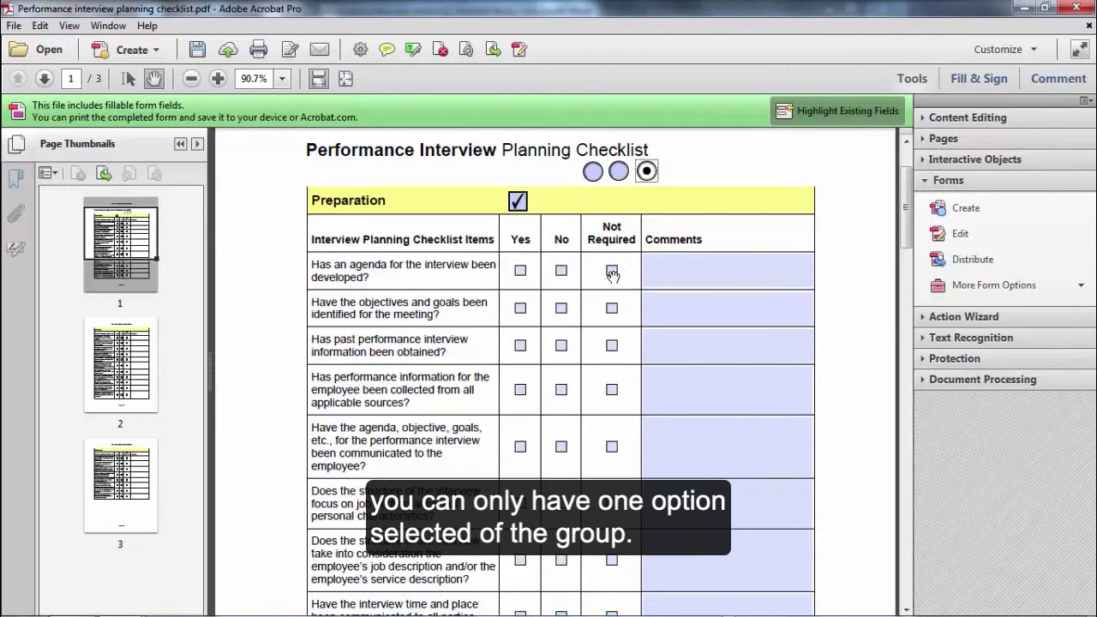
Test the check box in the Preparation header row by clearing it and ticking it again
{"action": "left_click", "coordinate": [611, 270]}
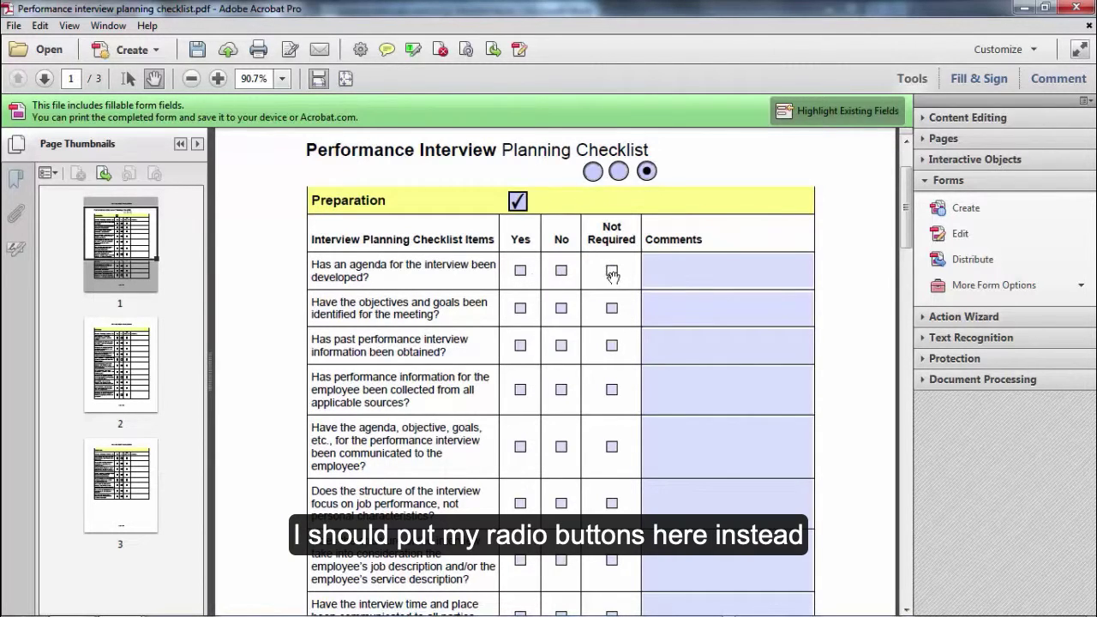
{"action": "left_click", "coordinate": [519, 202]}
{"action": "left_click", "coordinate": [519, 204]}
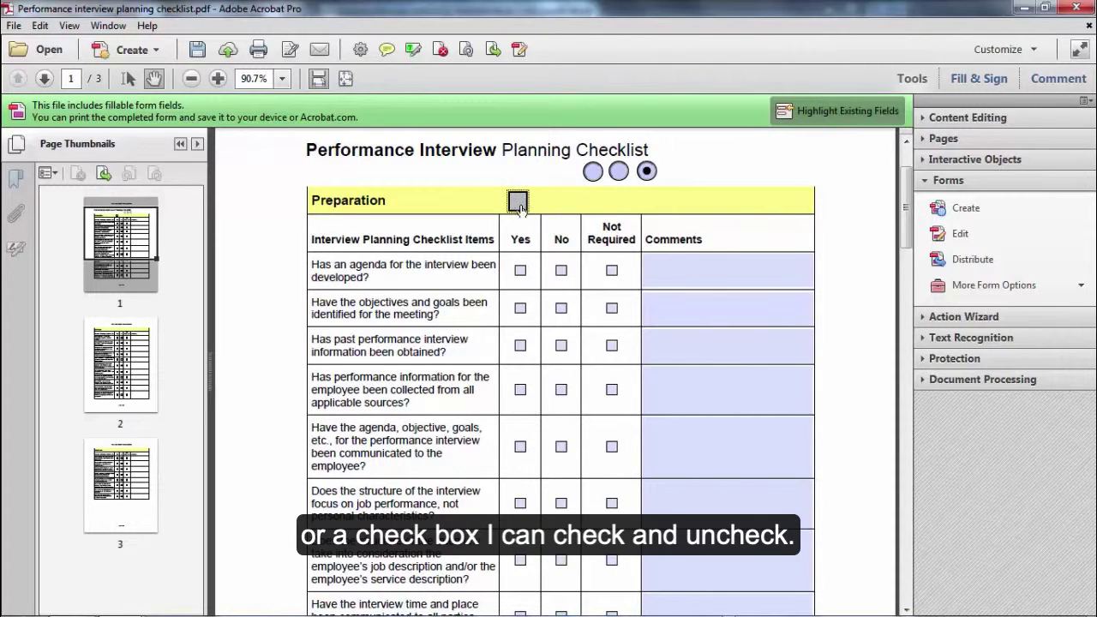
{"action": "left_click", "coordinate": [519, 204]}
Fill the Comments field of the interview agenda row with two lines, each reading "enter text"
{"action": "left_click", "coordinate": [674, 270]}
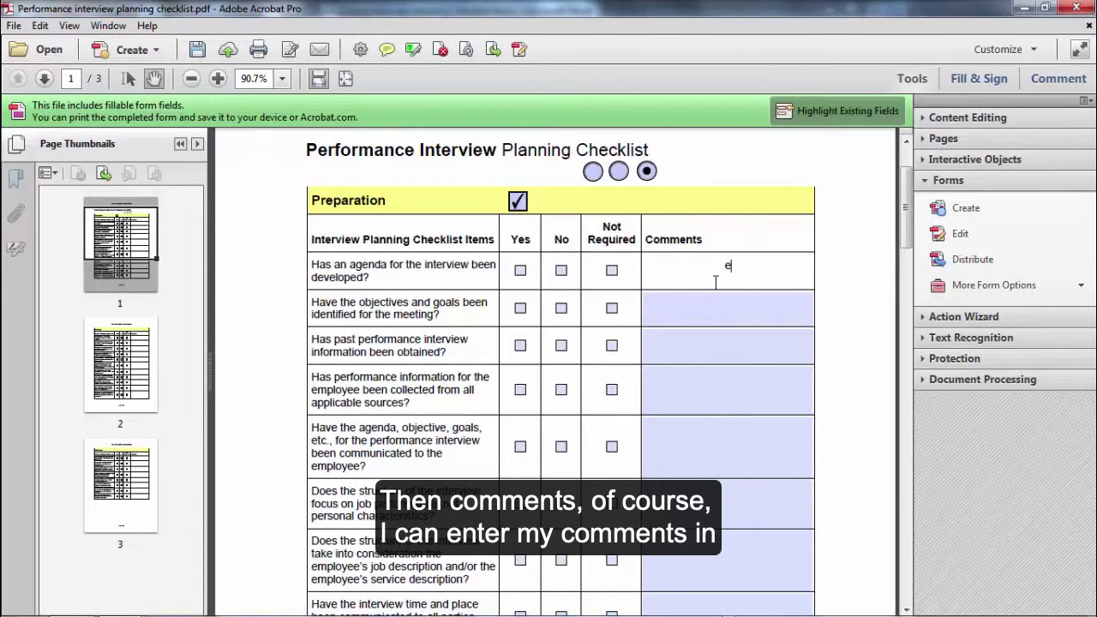
{"action": "type", "text": "enter"}
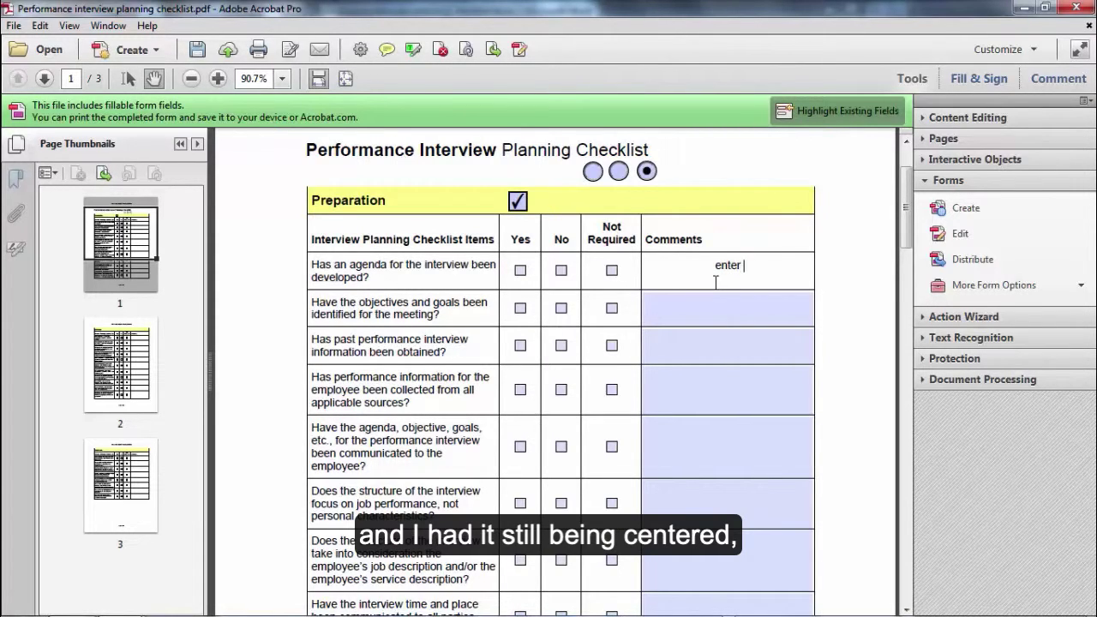
{"action": "type", "text": " text"}
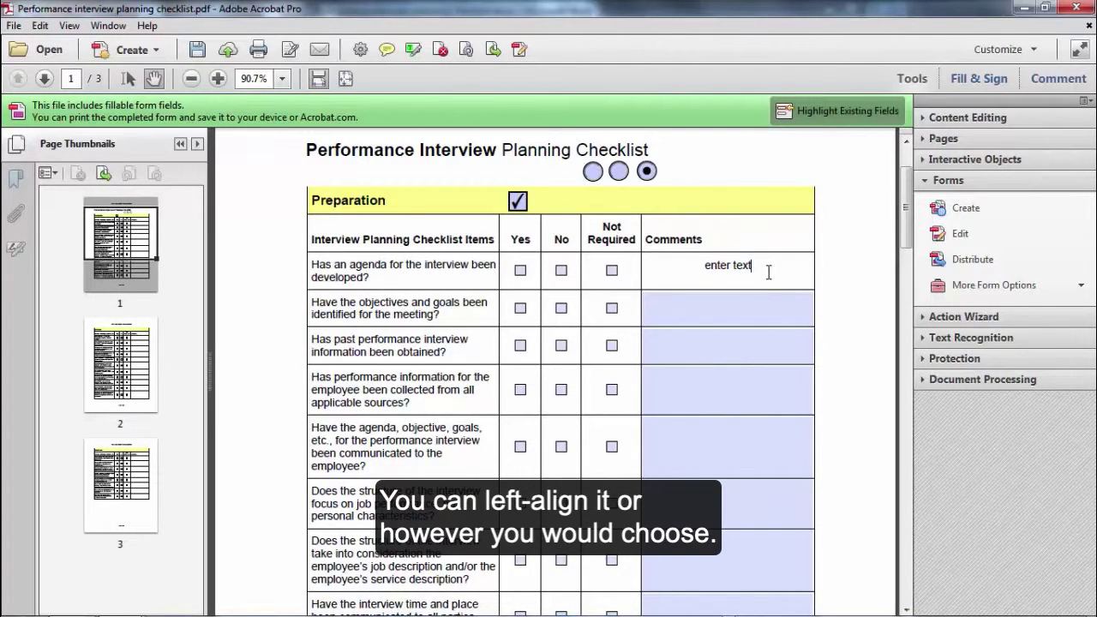
{"action": "key", "text": "Return"}
{"action": "type", "text": "e"}
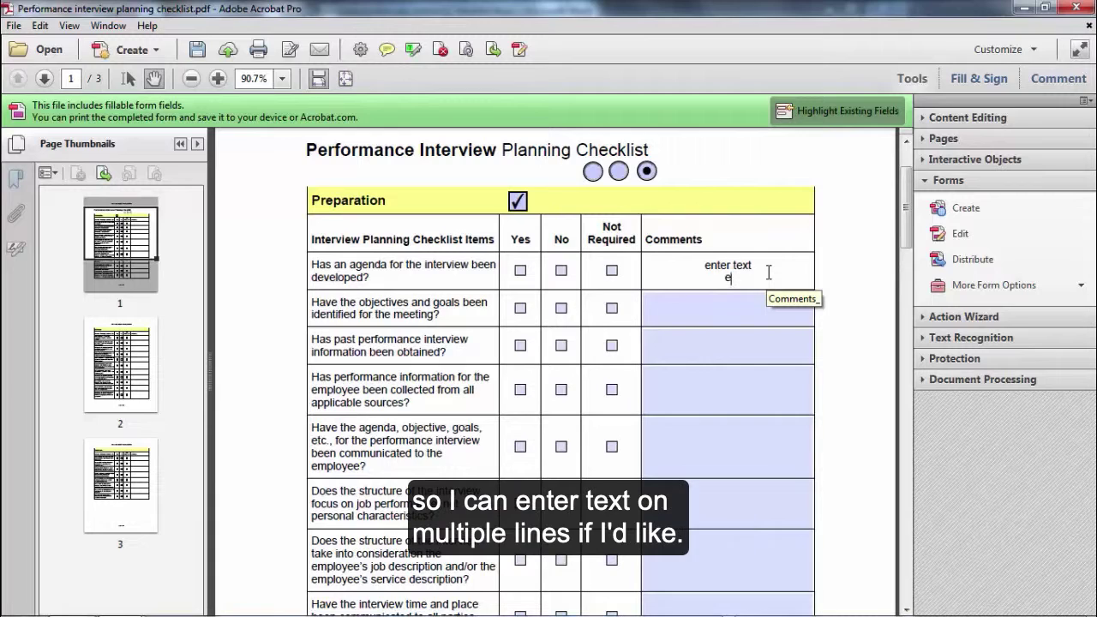
{"action": "type", "text": "nter text"}
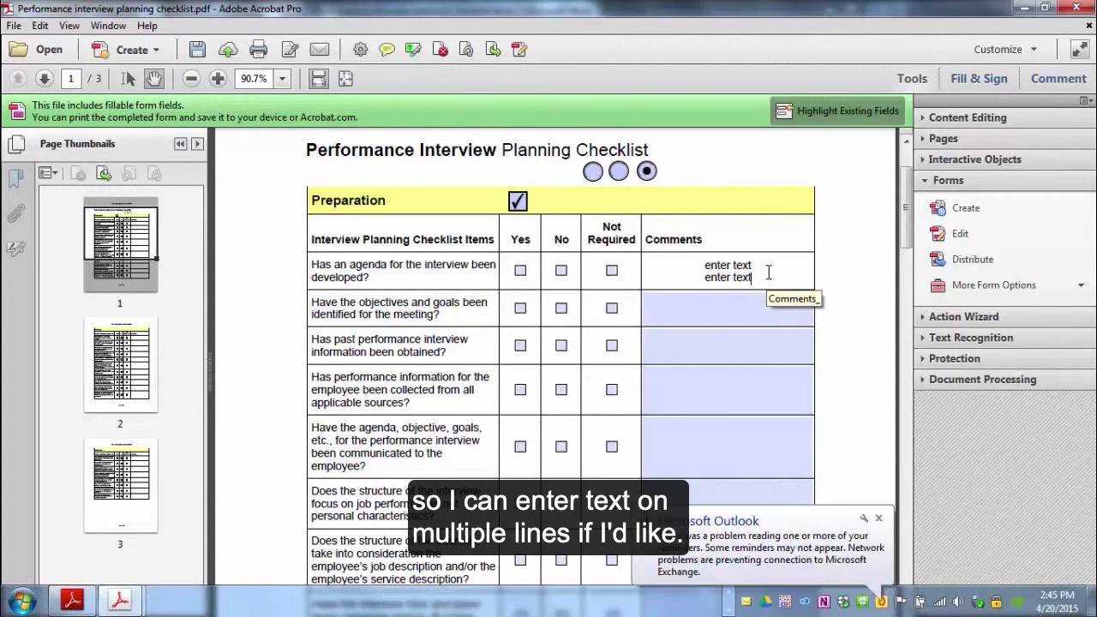